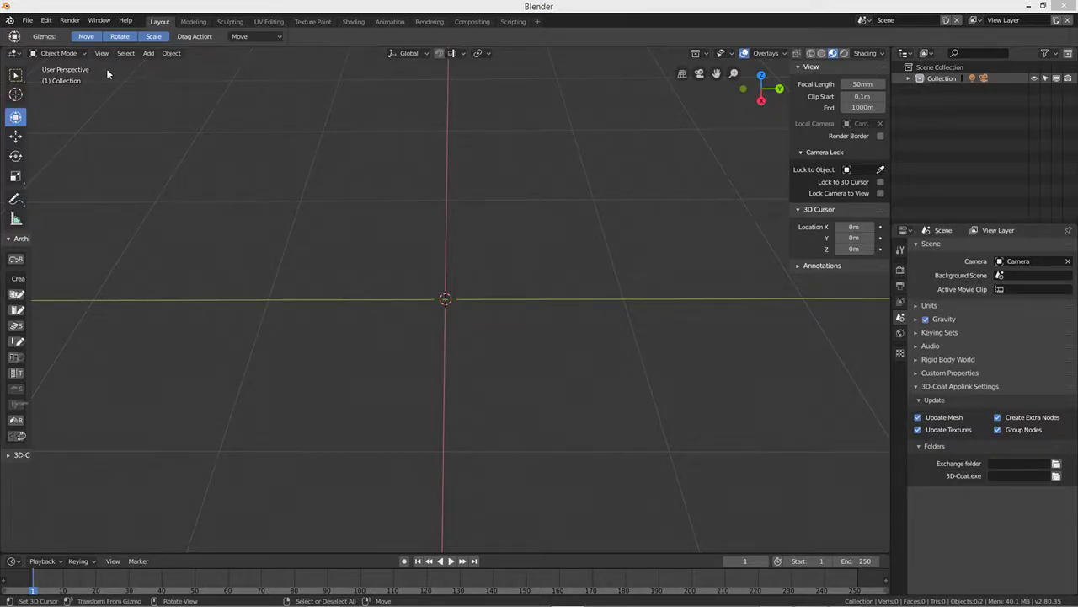
# Open the Blender Preferences window and close it again
pyautogui.click(48, 22)
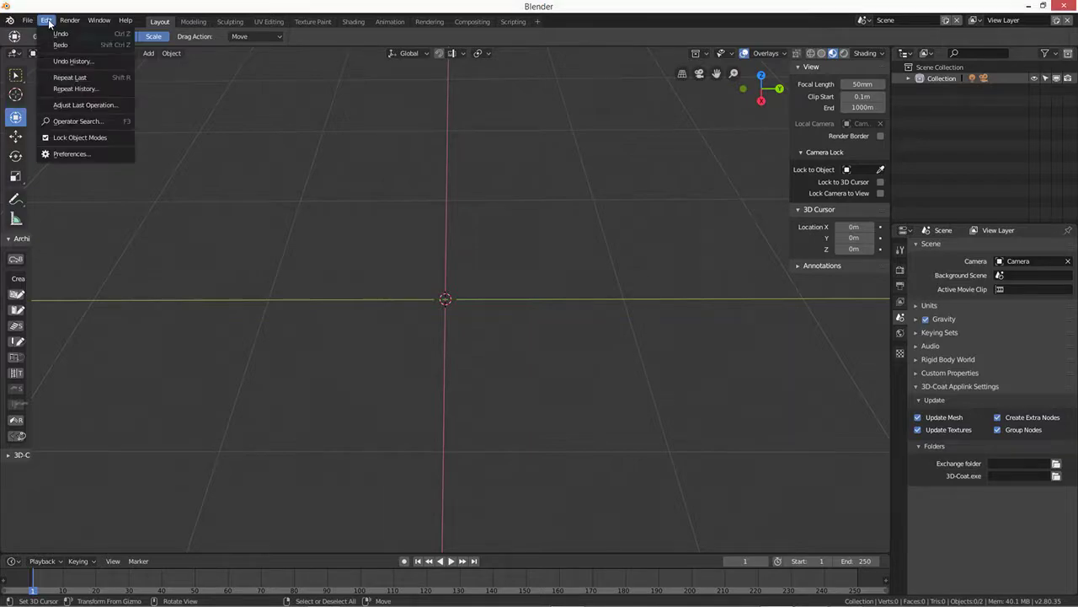
pyautogui.click(64, 153)
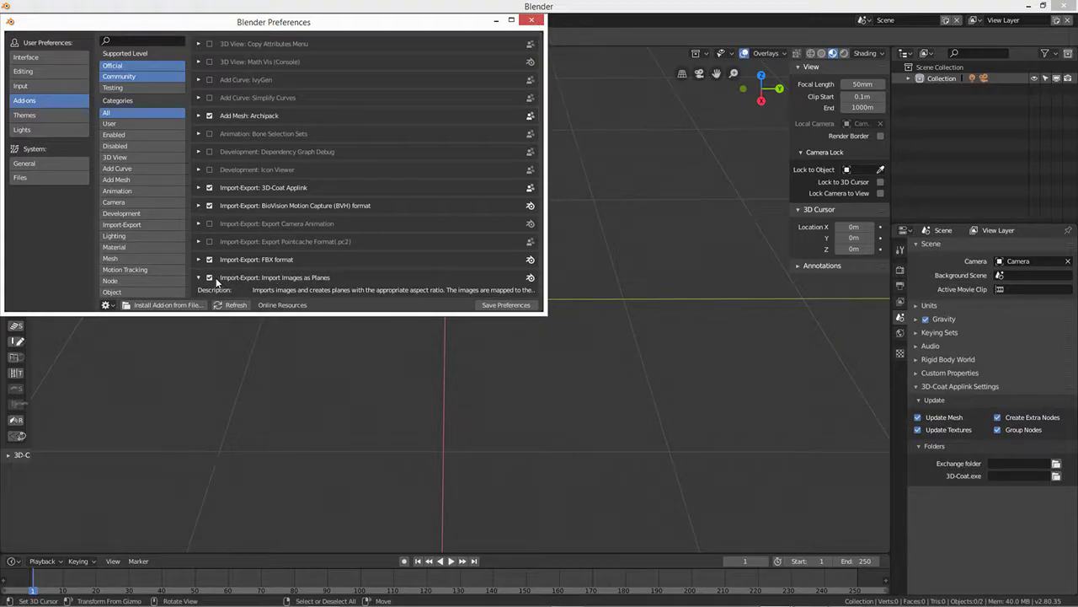
pyautogui.click(533, 20)
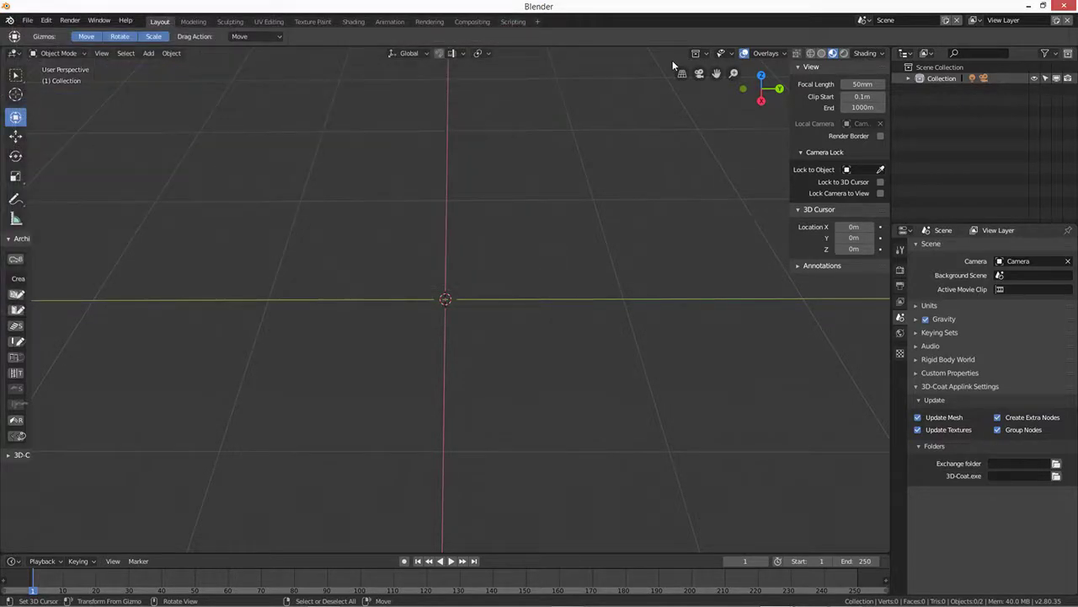
# Import keyboard.jpg using Images as Planes
pyautogui.click(30, 21)
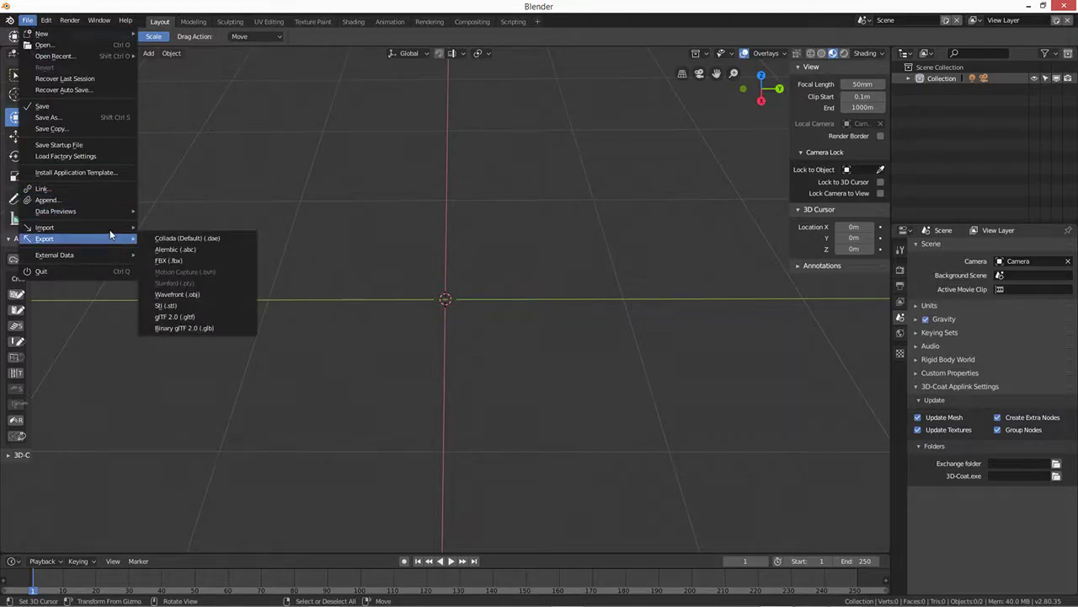
pyautogui.moveTo(45, 228)
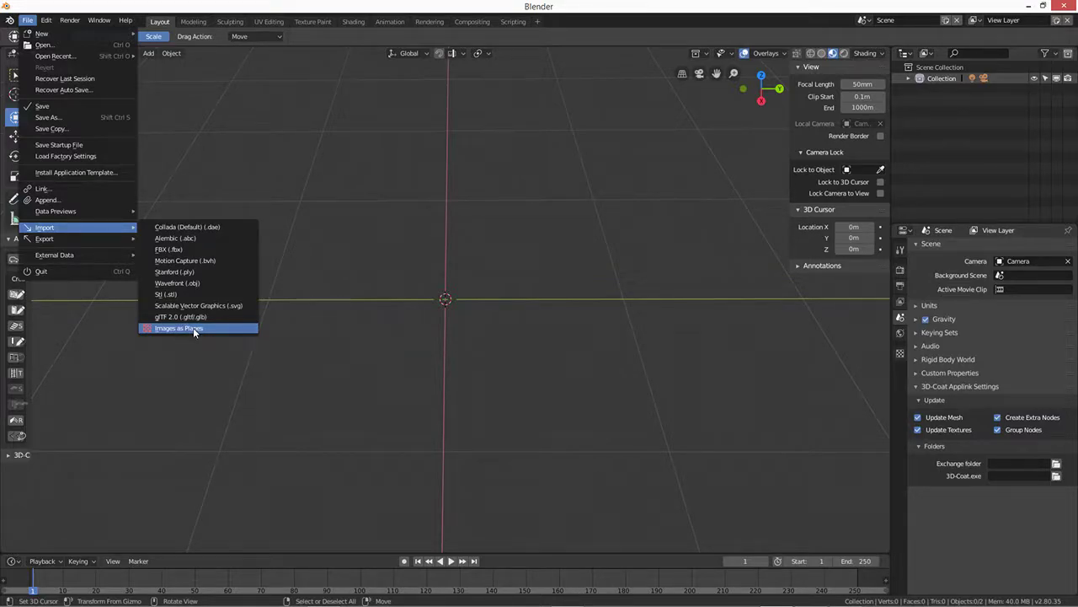
pyautogui.click(193, 327)
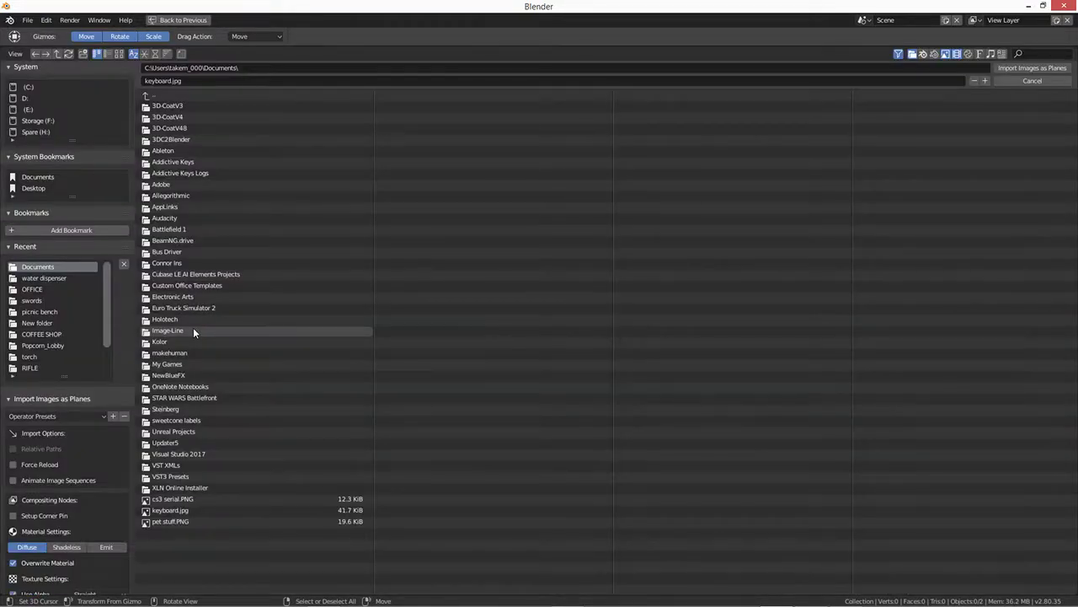
pyautogui.click(173, 511)
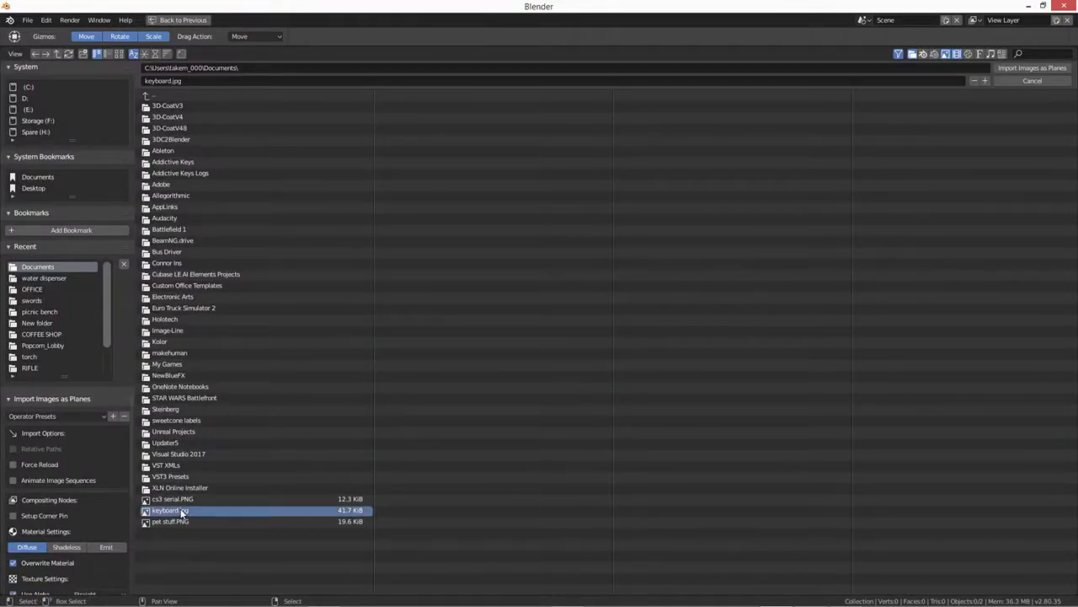
pyautogui.click(1028, 68)
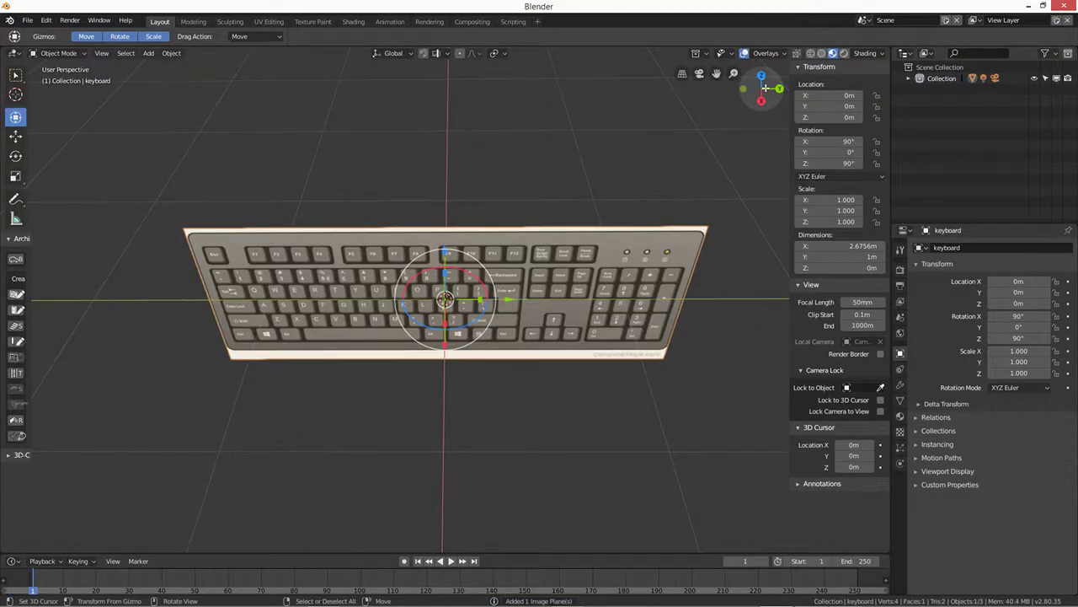
# Try tilting the keyboard plane, then set its X rotation to 90°
pyautogui.moveTo(566, 408)
pyautogui.mouseDown(button='middle')
pyautogui.moveTo(512, 370)
pyautogui.moveTo(505, 337)
pyautogui.mouseUp(button='middle')
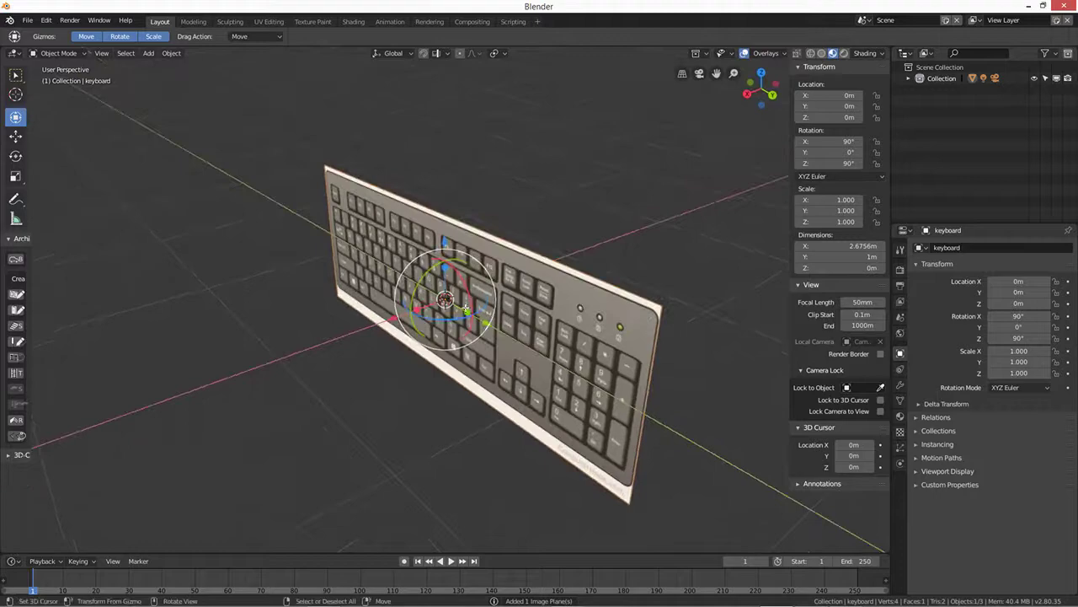
pyautogui.press('r')
pyautogui.press('r')
pyautogui.press('Escape')
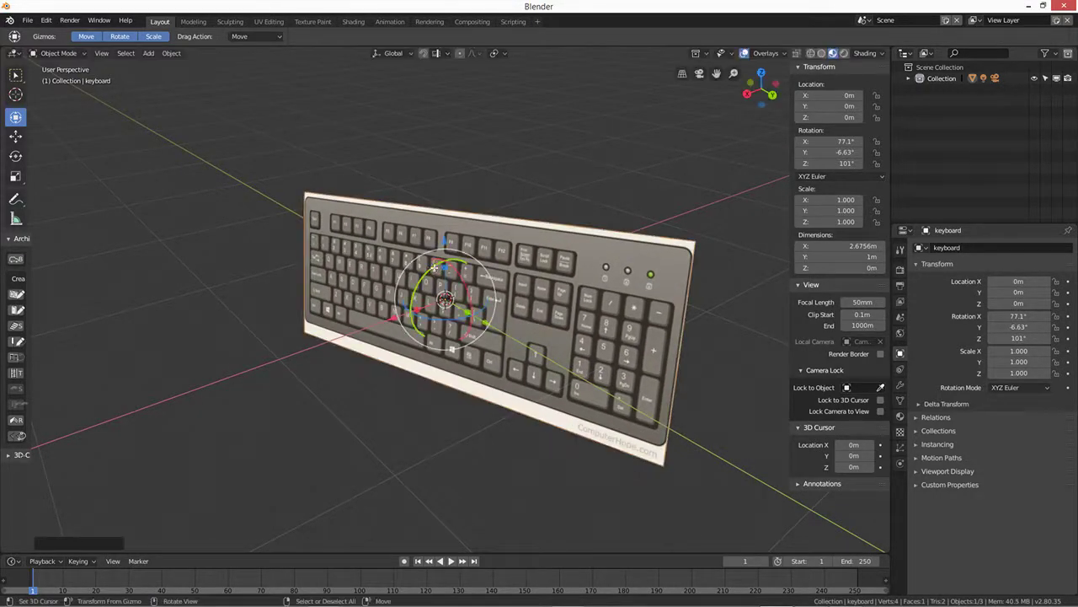
pyautogui.moveTo(441, 283); pyautogui.dragTo(428, 276, button='middle')
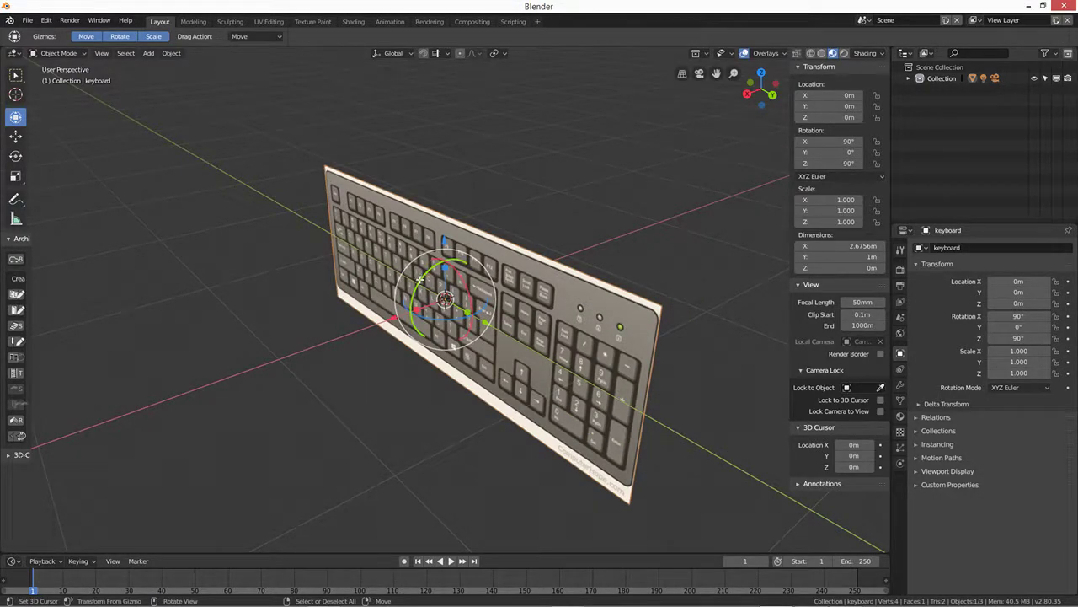
pyautogui.moveTo(427, 276); pyautogui.dragTo(490, 245)
pyautogui.click(829, 140)
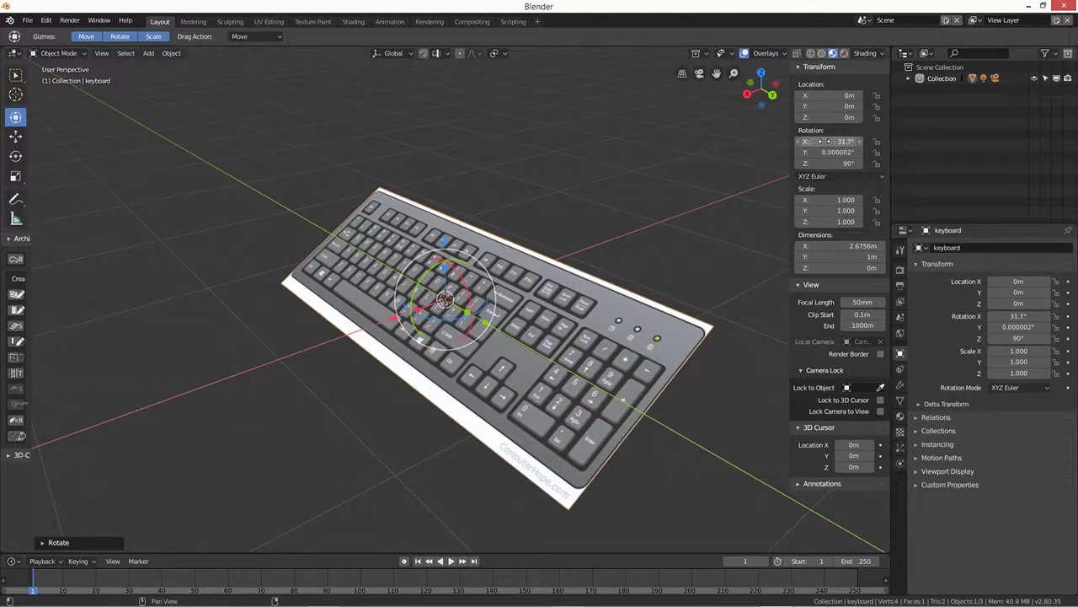
pyautogui.write('90')
pyautogui.press('Return')
# Set the keyboard plane's X rotation to 0° so it lies flat
pyautogui.click(830, 141)
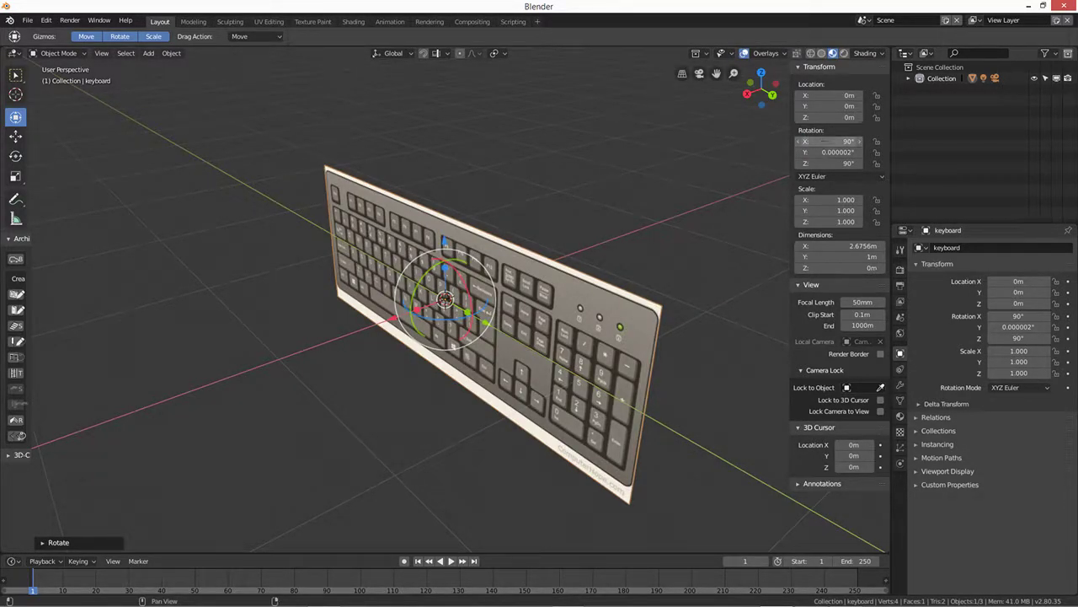
pyautogui.write('0')
pyautogui.press('Return')
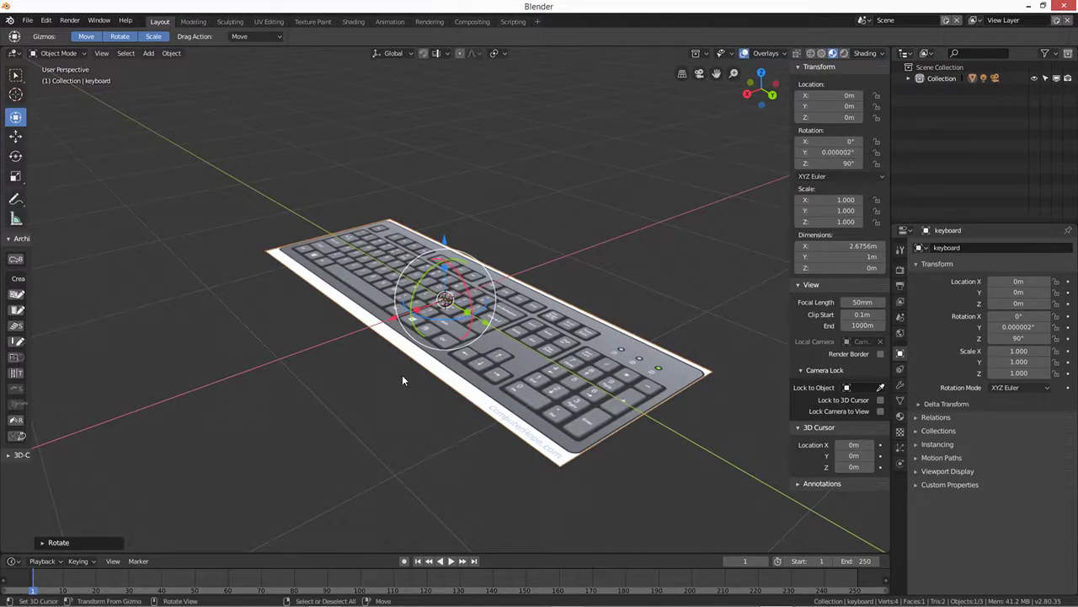
pyautogui.moveTo(402, 374)
pyautogui.mouseDown(button='middle')
pyautogui.moveTo(448, 392)
pyautogui.moveTo(451, 427)
pyautogui.mouseUp(button='middle')
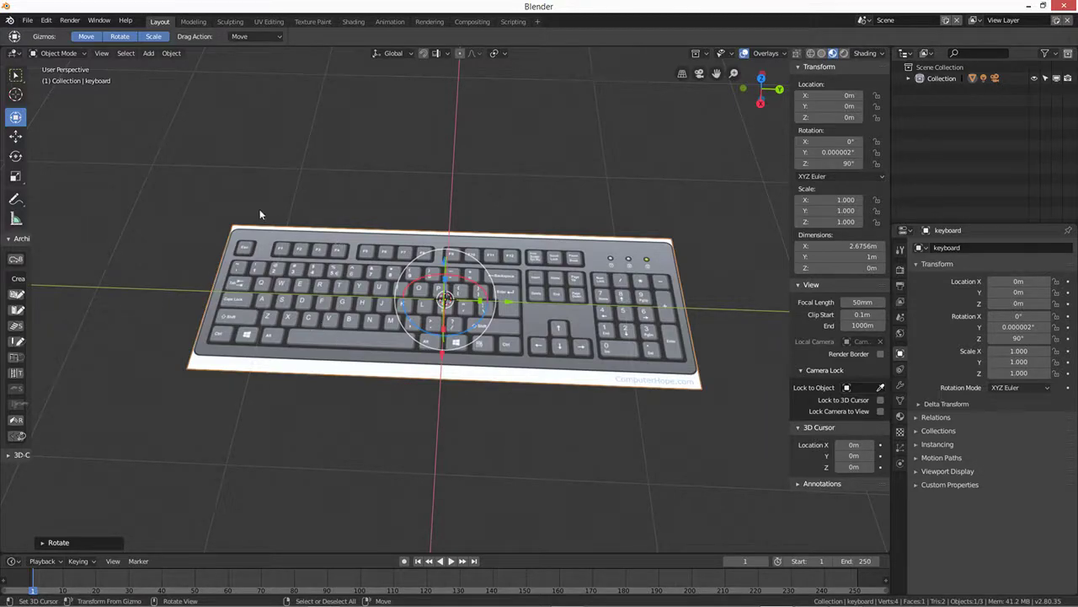
# Add a cube and scale it down to key size
pyautogui.hotkey('shift', 'a')
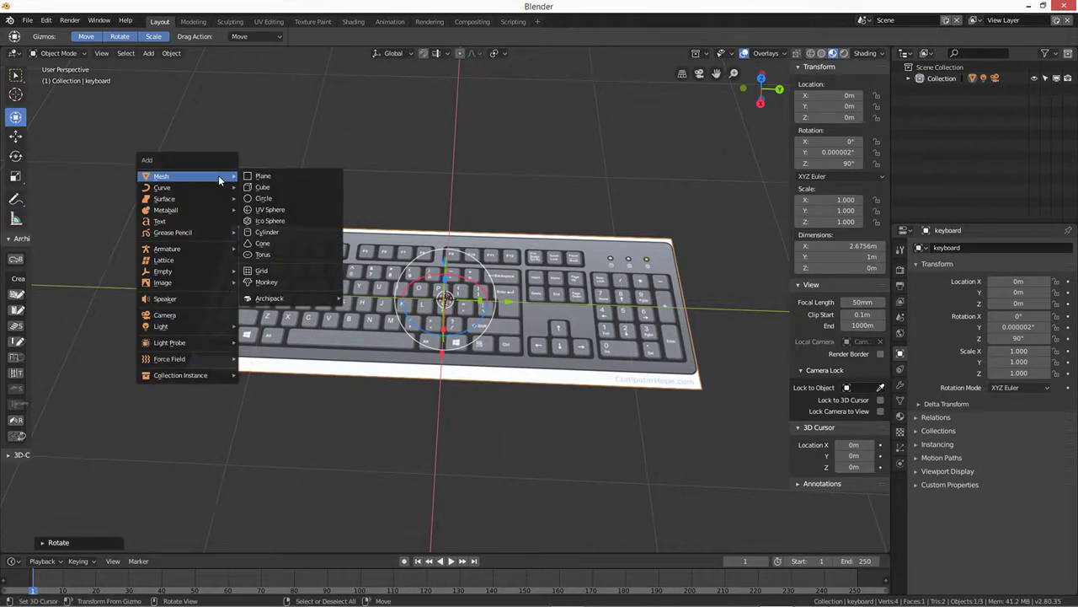
pyautogui.click(264, 187)
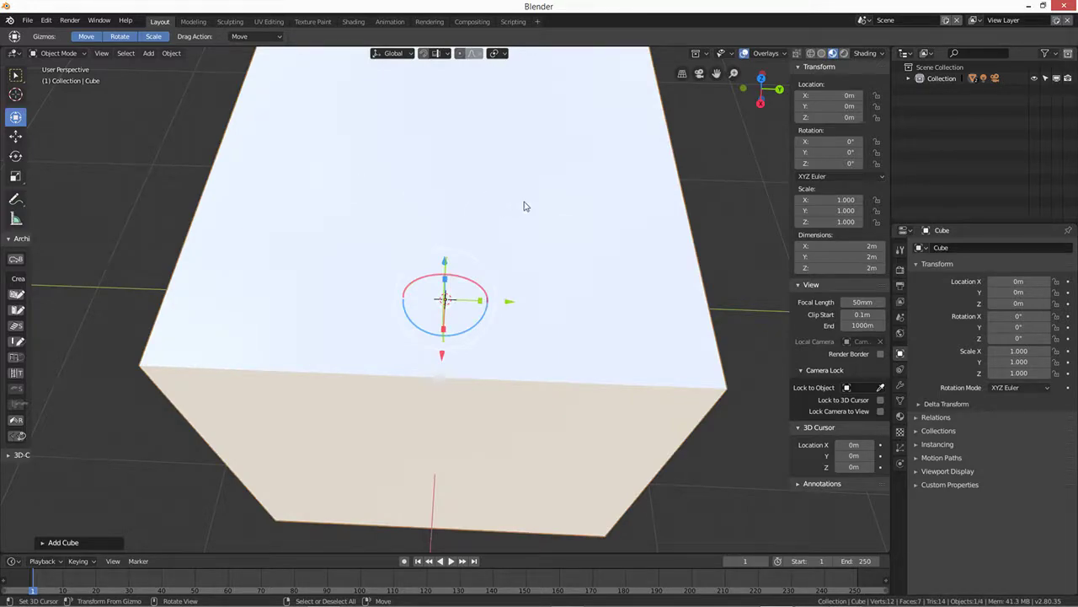
pyautogui.press('s')
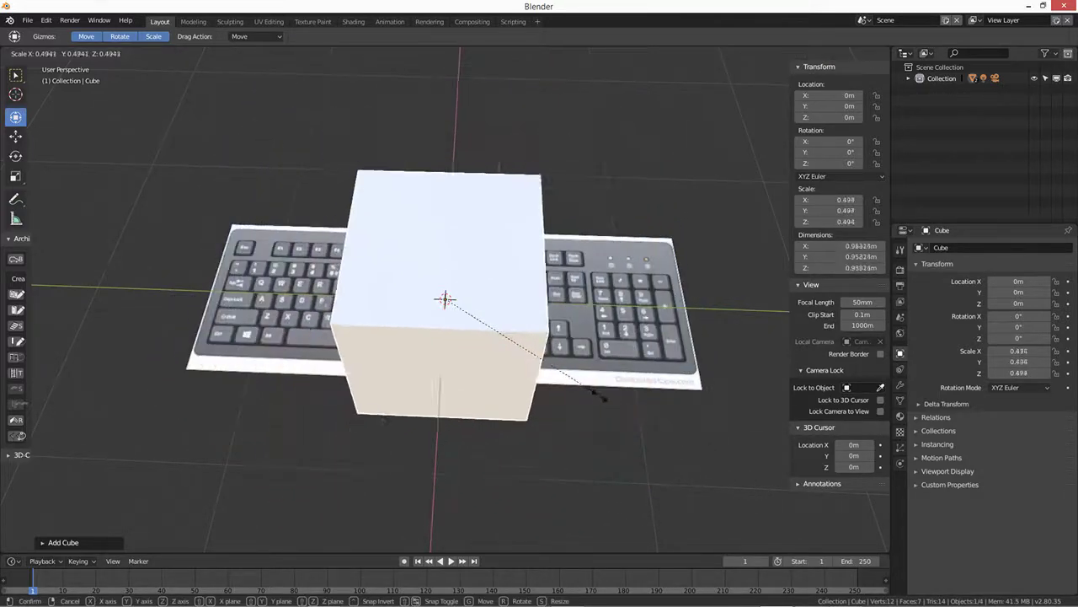
pyautogui.click(455, 310)
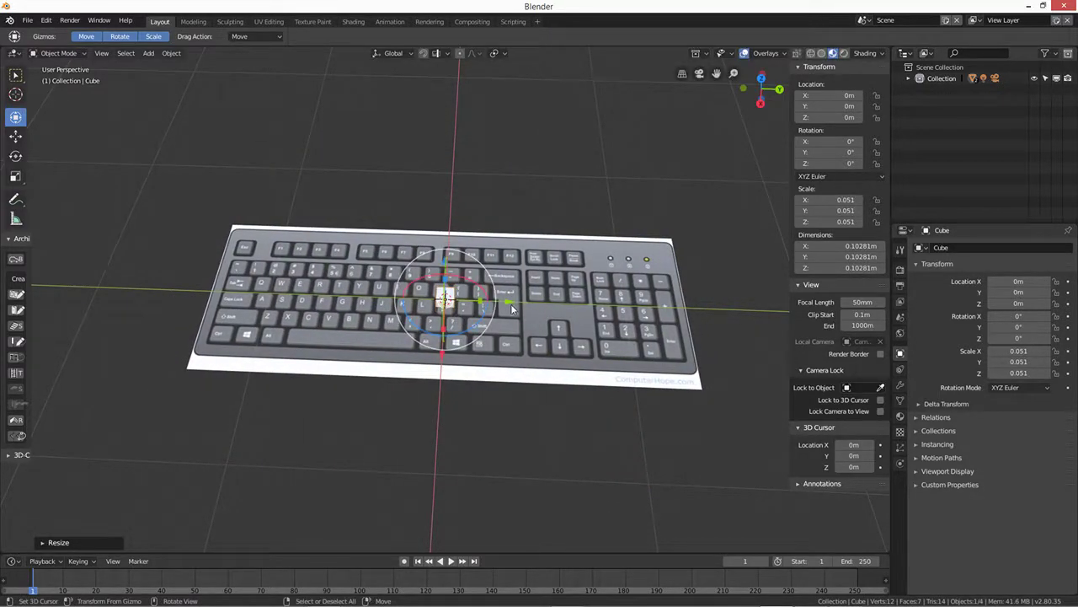
# Move the cube onto the left letter keys, just left of W
pyautogui.press('g')
pyautogui.click(316, 299)
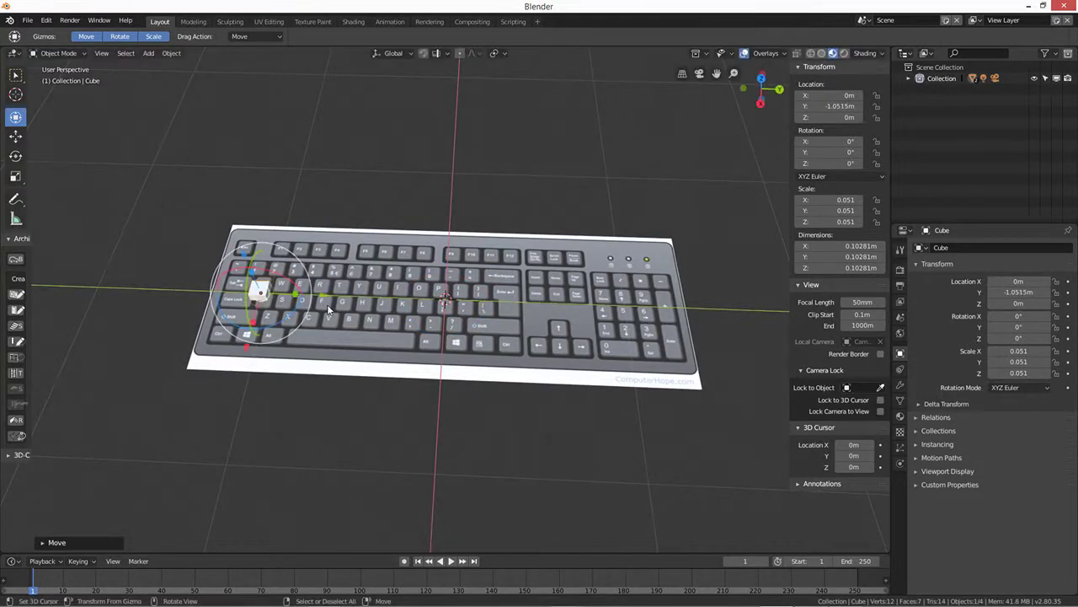
pyautogui.press('g')
pyautogui.press('x')
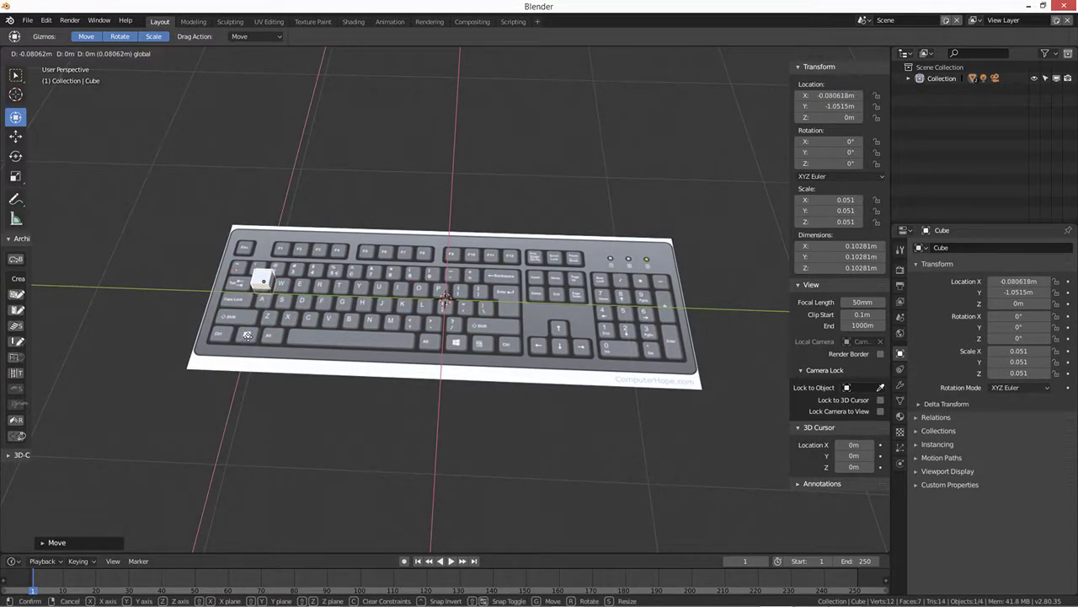
pyautogui.click(257, 289)
pyautogui.moveTo(257, 289)
pyautogui.mouseDown(button='middle')
pyautogui.moveTo(352, 354)
pyautogui.moveTo(326, 353)
pyautogui.mouseUp(button='middle')
pyautogui.scroll(2, 362, 354)
pyautogui.scroll(3, 421, 346)
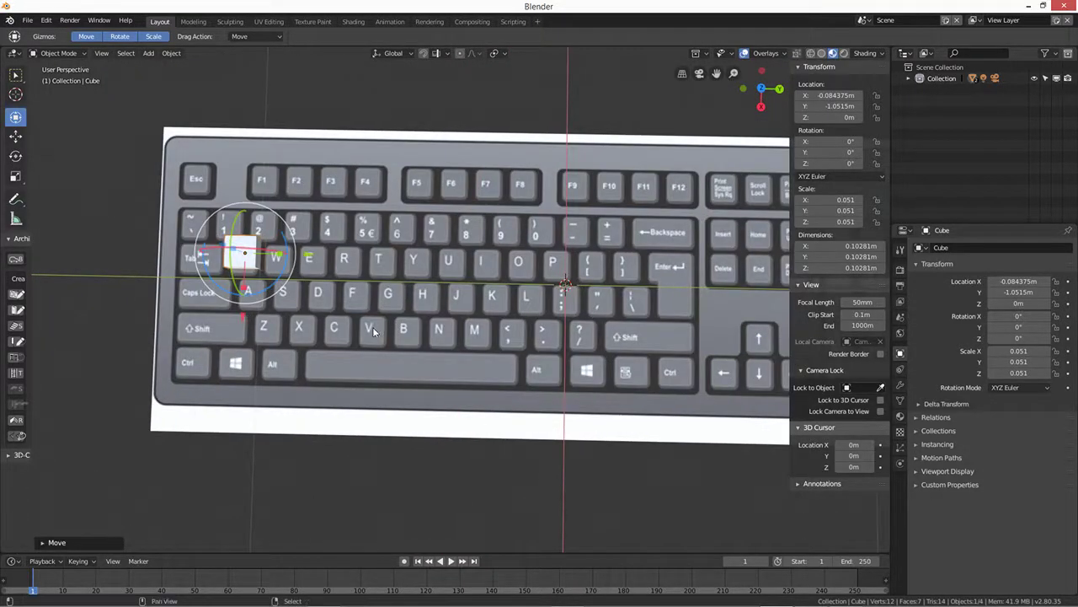
pyautogui.moveTo(335, 322); pyautogui.dragTo(344, 323)
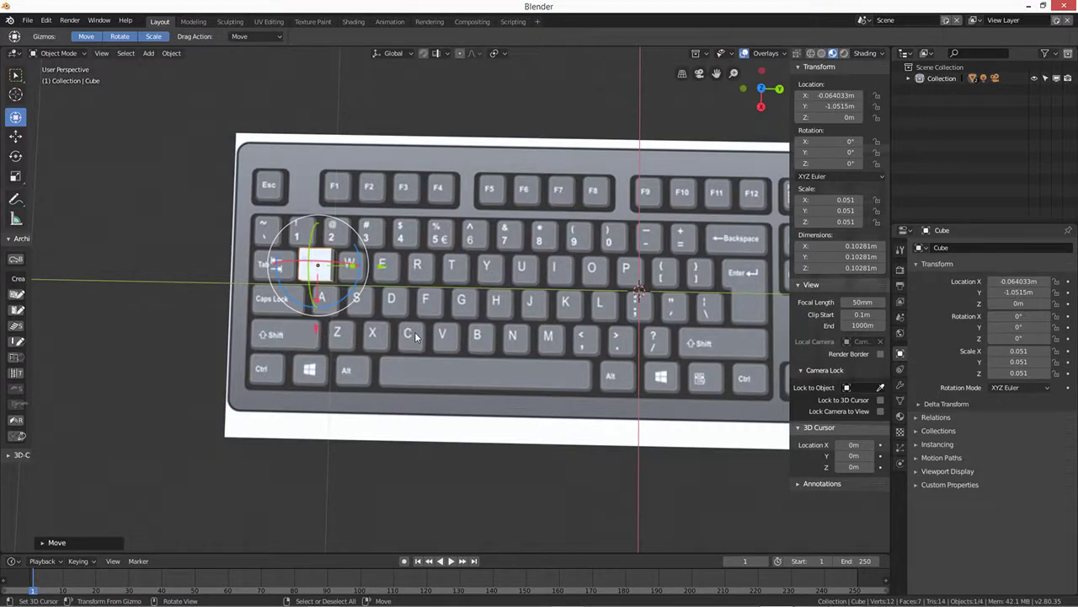
# Shrink the cube slightly and align it with the key
pyautogui.press('s')
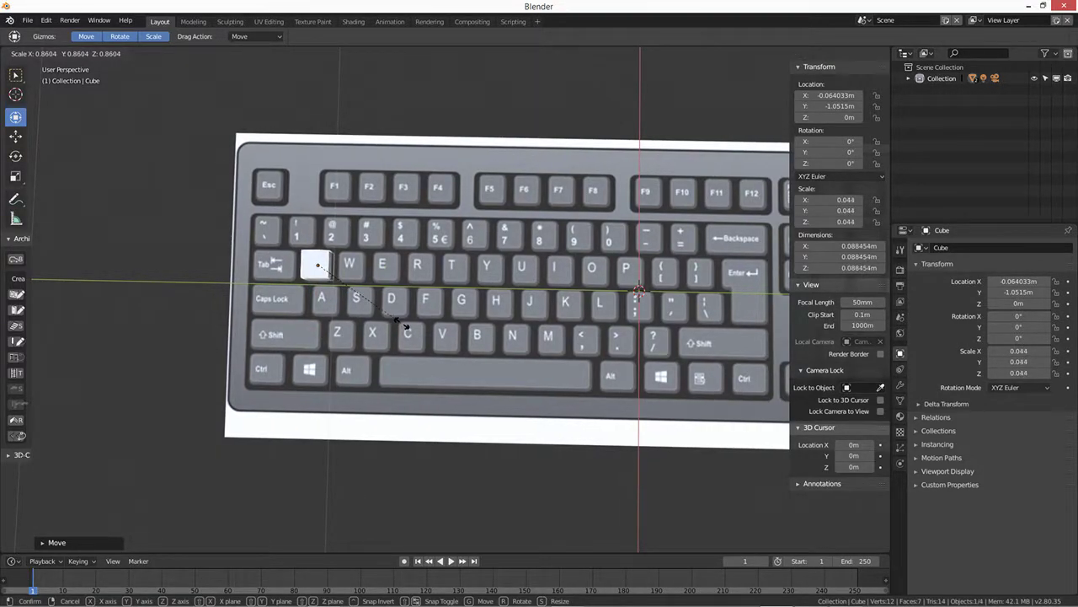
pyautogui.click(405, 328)
pyautogui.moveTo(357, 347); pyautogui.dragTo(356, 342, button='middle')
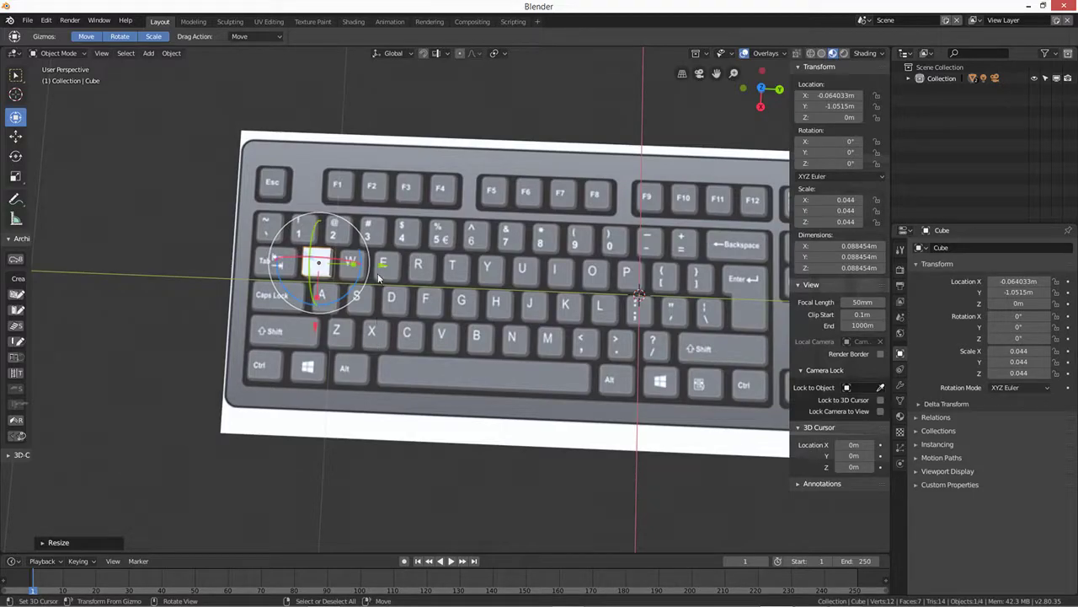
pyautogui.moveTo(381, 265); pyautogui.dragTo(381, 264)
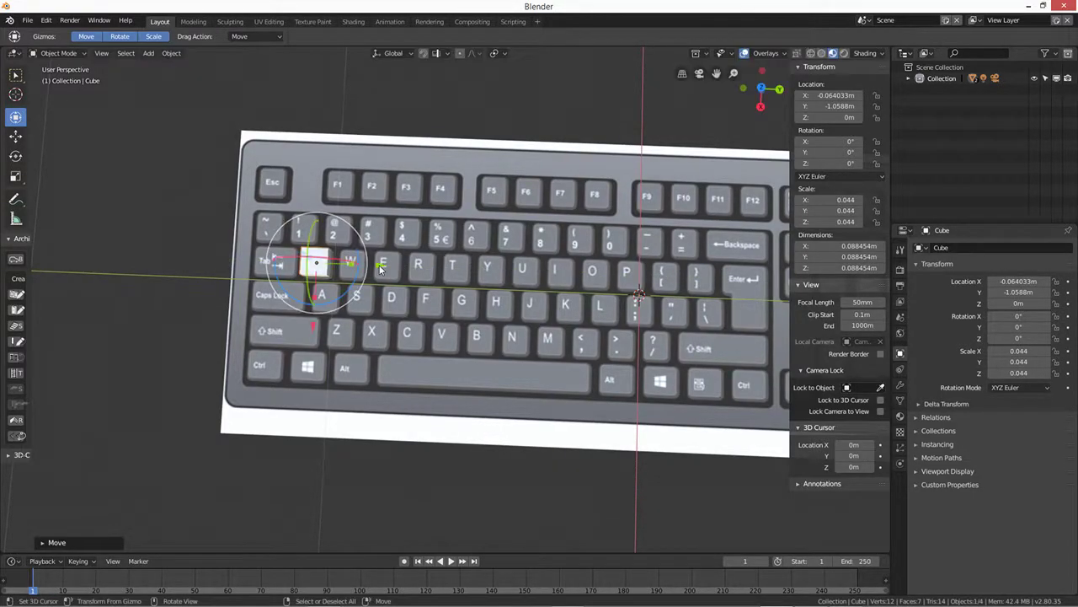
pyautogui.moveTo(408, 297)
pyautogui.mouseDown(button='middle')
pyautogui.moveTo(447, 303)
pyautogui.moveTo(332, 287)
pyautogui.mouseUp(button='middle')
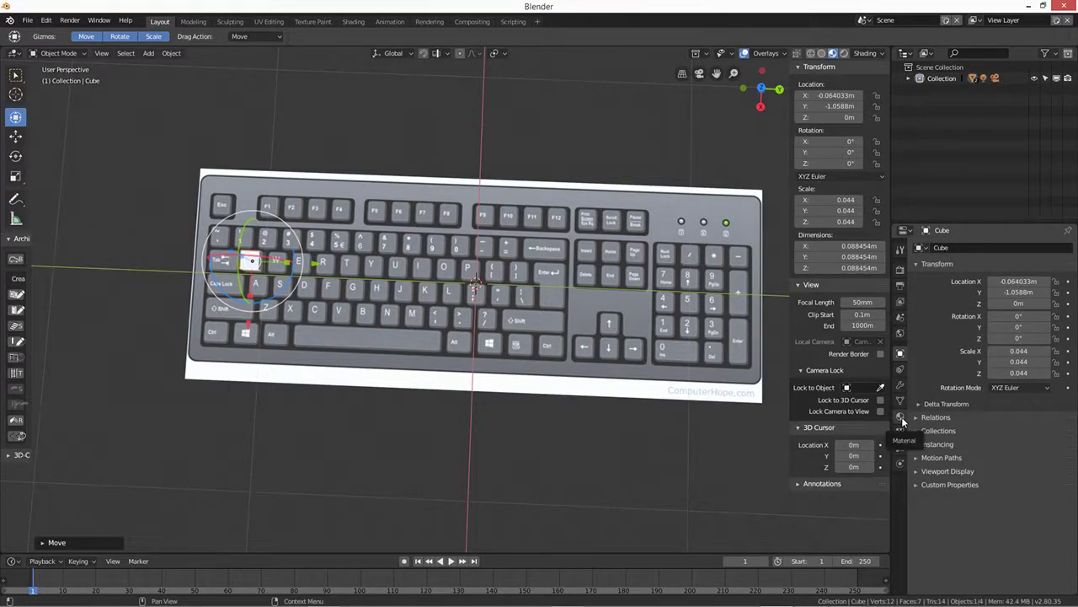
# Add an Array modifier to the key cube
pyautogui.click(900, 385)
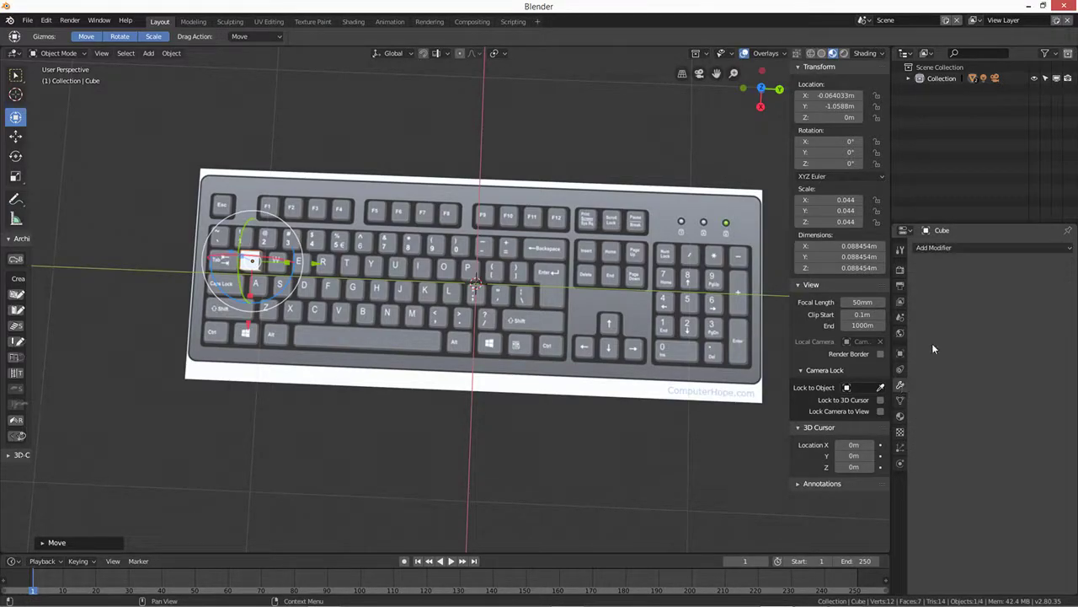
pyautogui.click(940, 248)
pyautogui.click(849, 271)
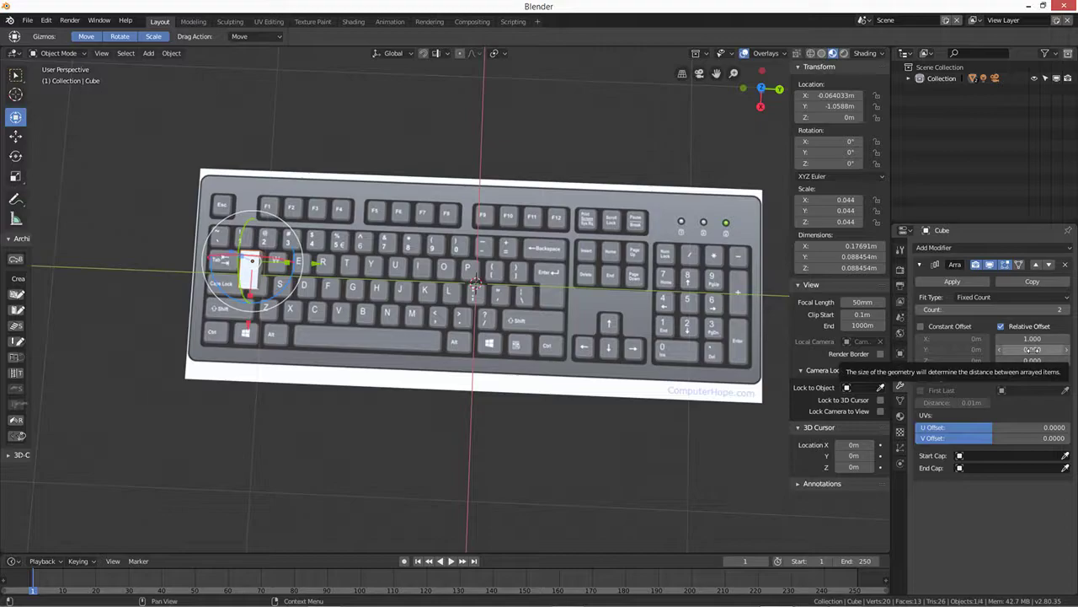
# Set the array's relative offset to X 0, Y 1.2, with a count of 12
pyautogui.click(1032, 350)
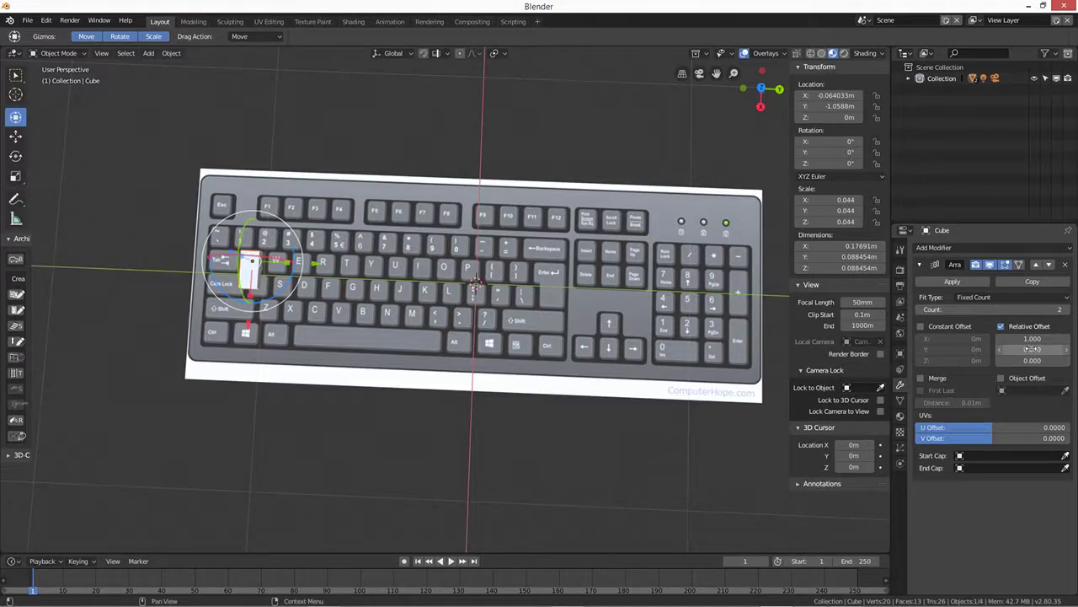
pyautogui.write('0.01.2')
pyautogui.press('Return')
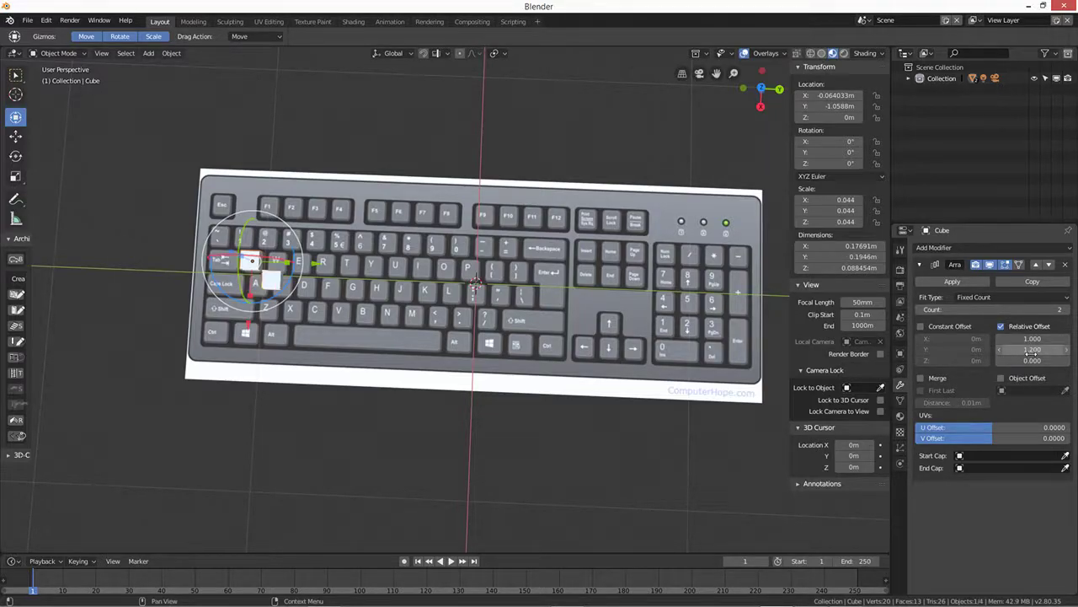
pyautogui.click(1021, 337)
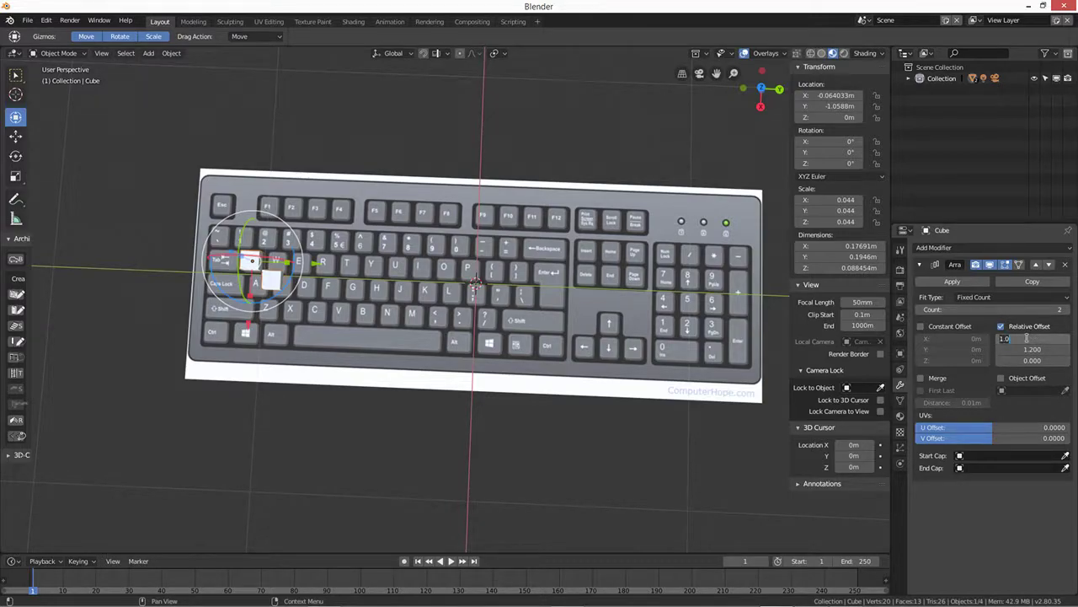
pyautogui.write('0')
pyautogui.press('Return')
pyautogui.click(1053, 310)
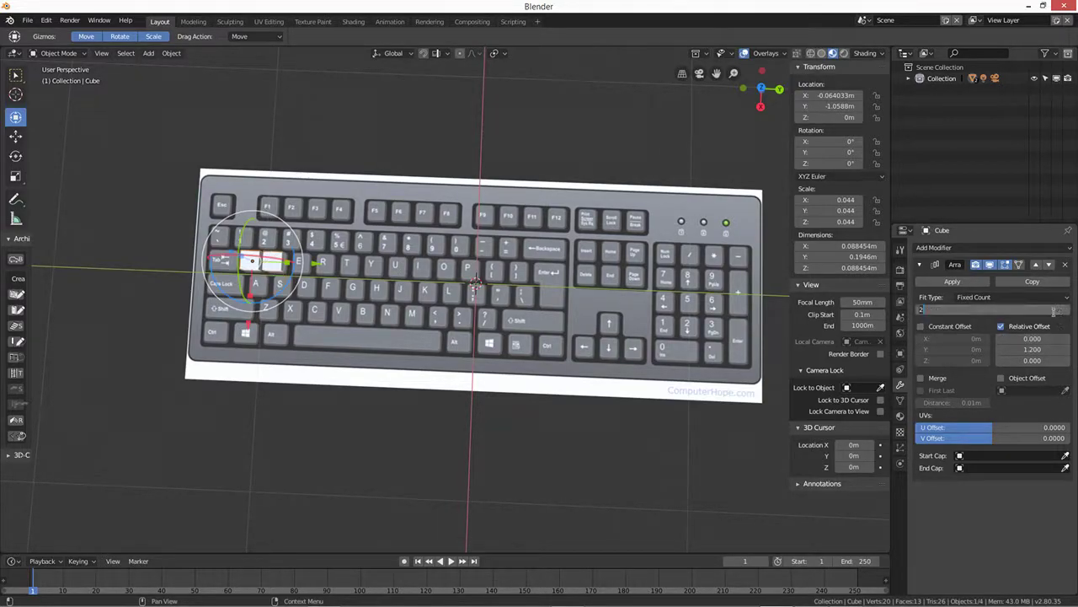
pyautogui.write('12')
pyautogui.press('Return')
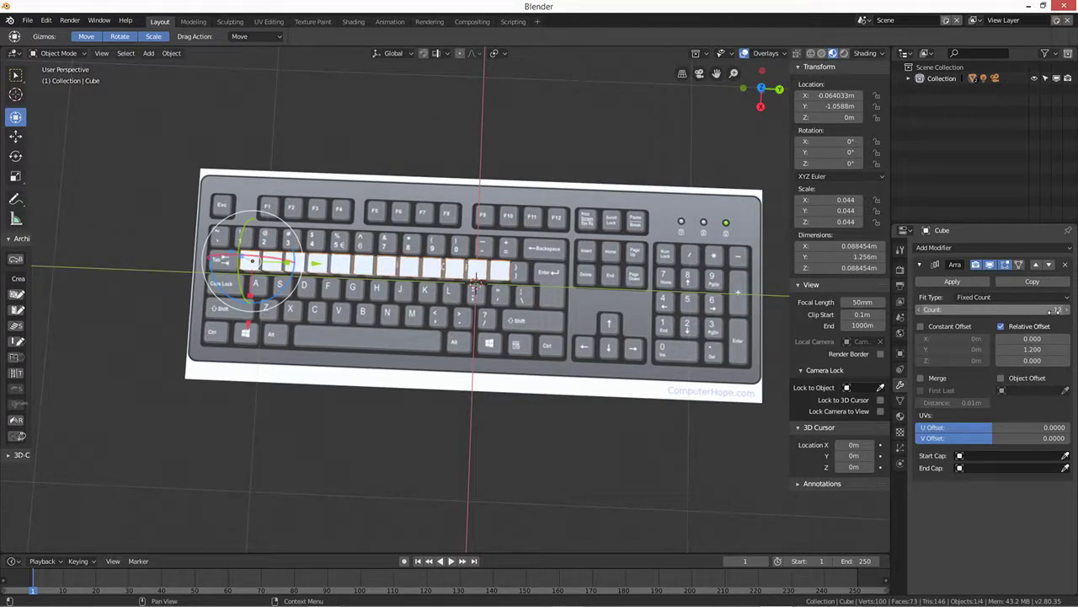
# Try different array Y offsets, settling on 1.15
pyautogui.moveTo(427, 391)
pyautogui.mouseDown(button='middle')
pyautogui.moveTo(426, 360)
pyautogui.moveTo(398, 327)
pyautogui.moveTo(490, 329)
pyautogui.mouseUp(button='middle')
pyautogui.scroll(3, 398, 327)
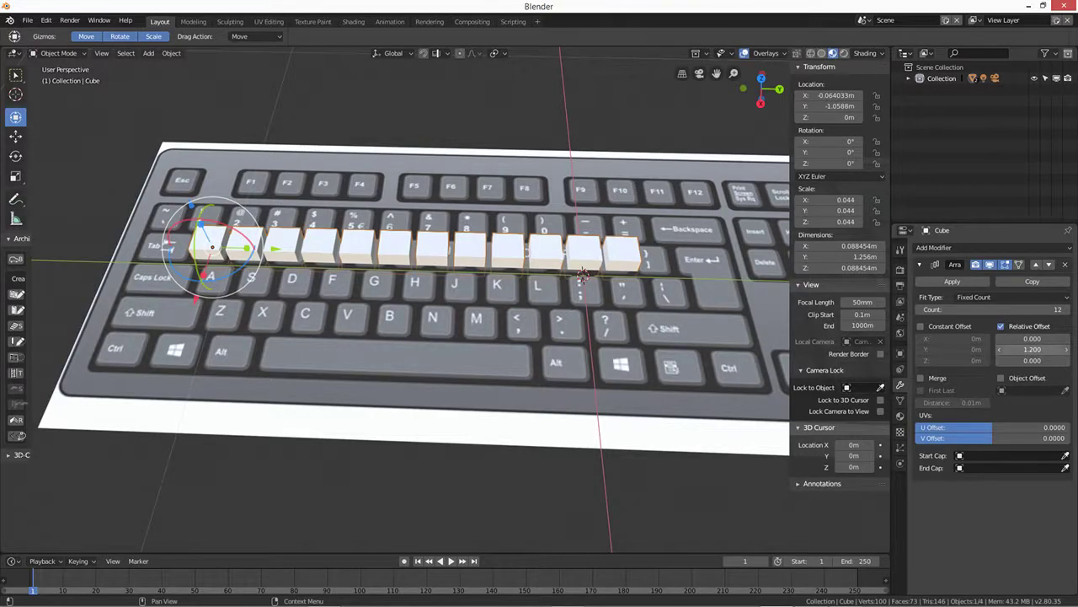
pyautogui.moveTo(1032, 348)
pyautogui.mouseDown()
pyautogui.moveTo(1007, 349)
pyautogui.moveTo(1035, 349)
pyautogui.mouseUp()
pyautogui.moveTo(1011, 349); pyautogui.dragTo(1008, 348)
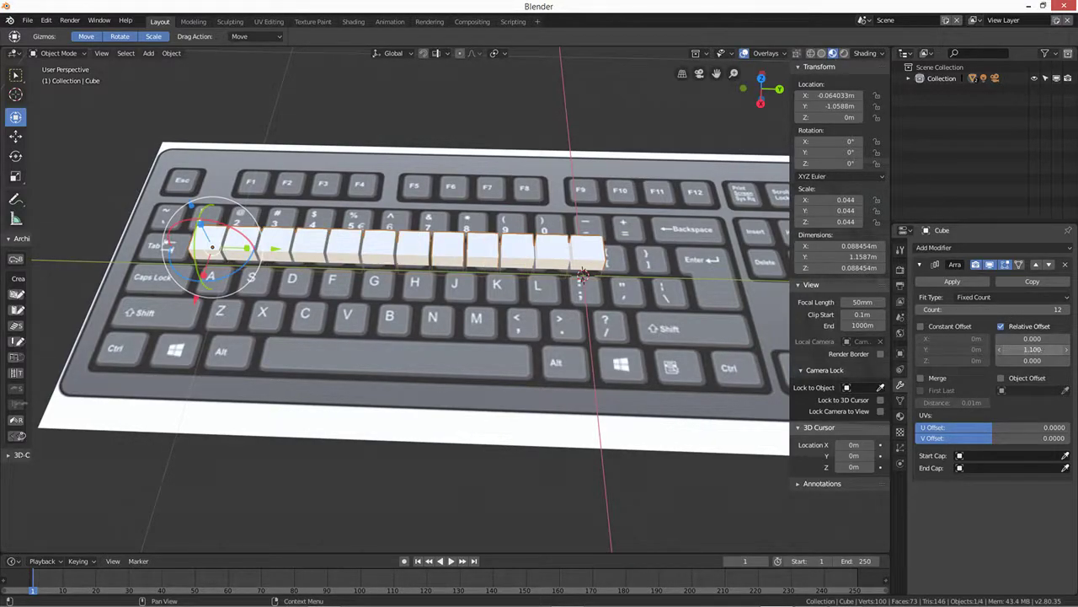
pyautogui.click(1033, 349)
pyautogui.write('1.15')
pyautogui.press('Return')
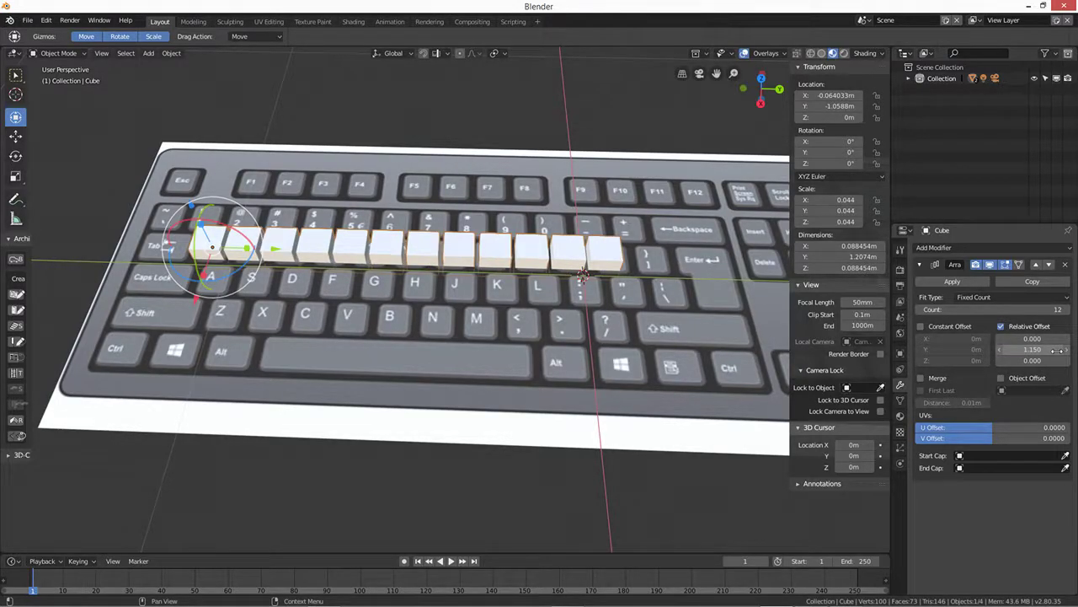
# Correct the array Y offset to 1.18
pyautogui.click(1046, 352)
pyautogui.press('BackSpace')
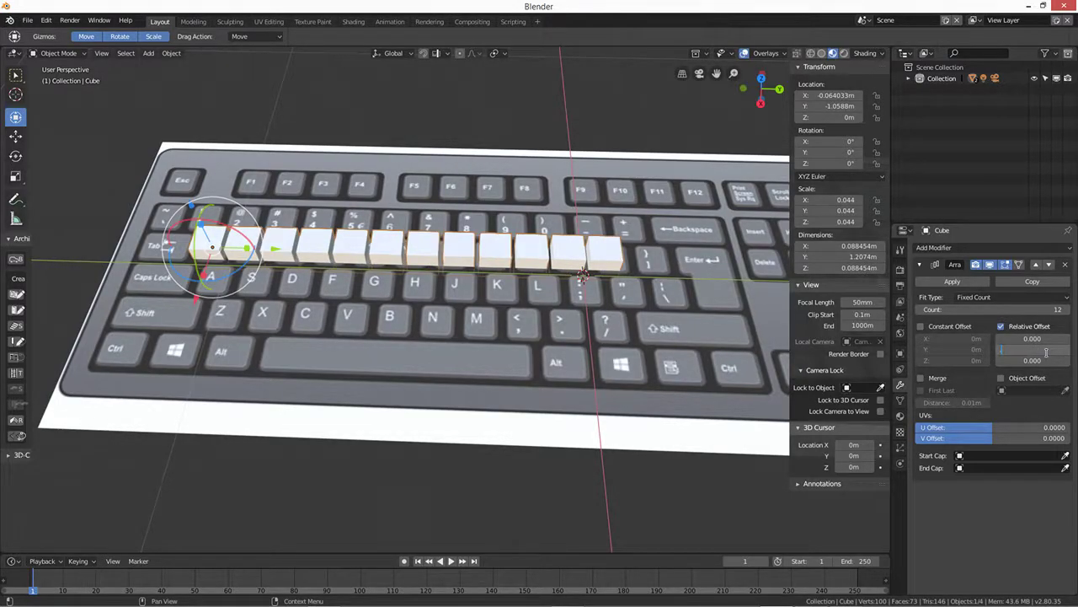
pyautogui.write('18')
pyautogui.press('Return')
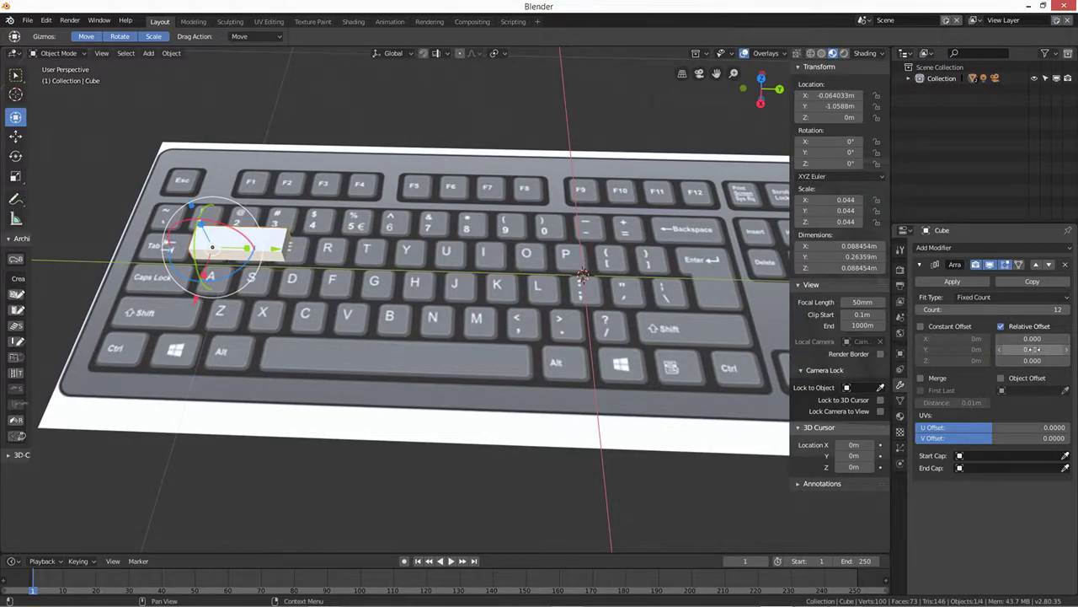
pyautogui.click(1032, 349)
pyautogui.write('1.18')
pyautogui.press('Return')
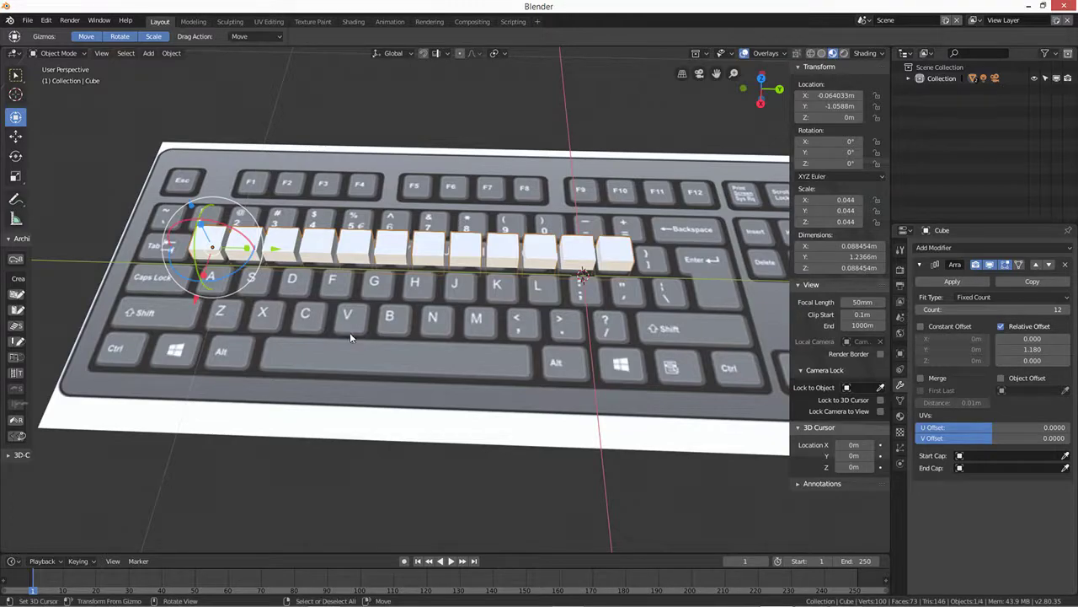
# Widen the array Y offset to 1.3
pyautogui.moveTo(355, 342); pyautogui.dragTo(363, 329, button='middle')
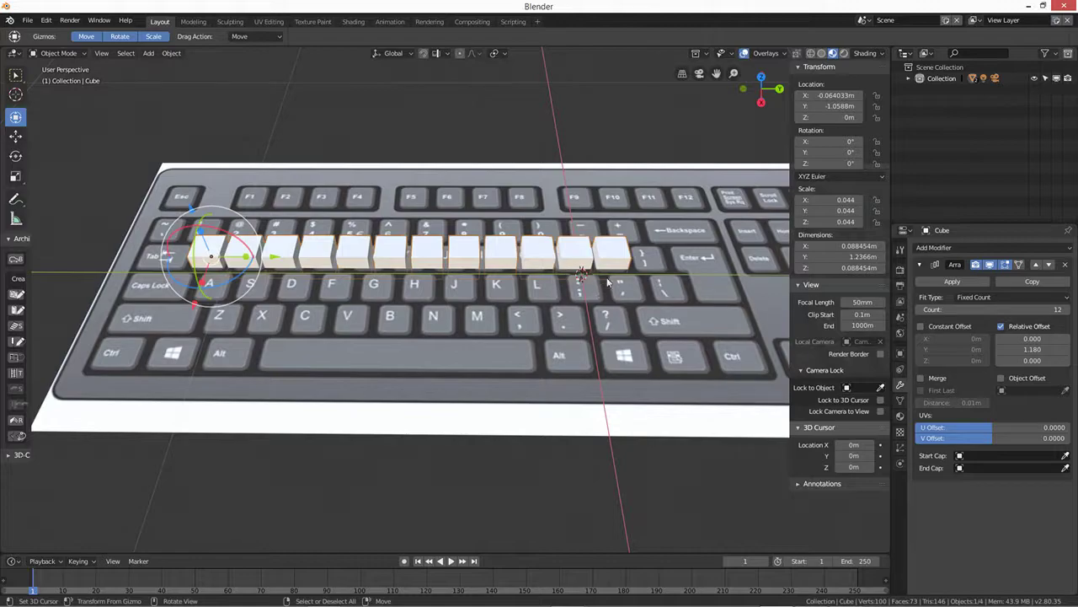
pyautogui.click(1032, 349)
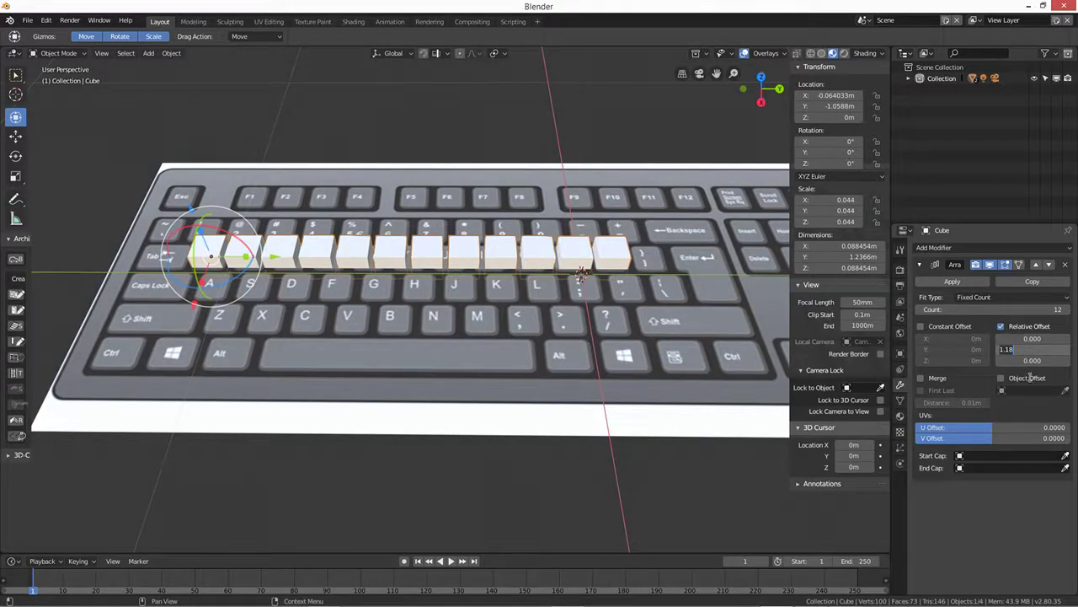
pyautogui.press('BackSpace')
pyautogui.press('BackSpace')
pyautogui.write('3')
pyautogui.press('Return')
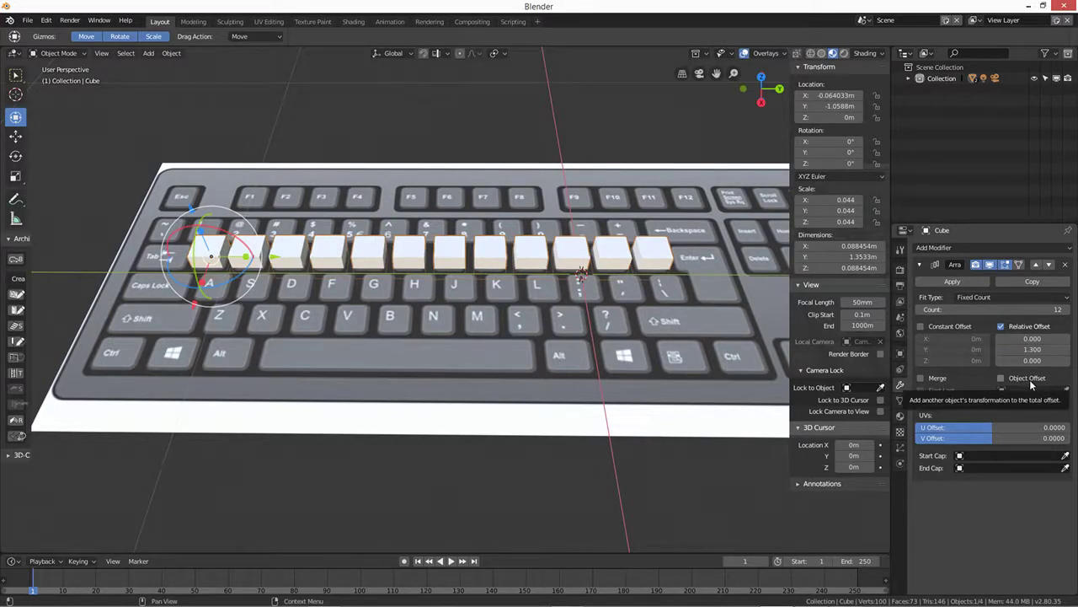
# Nudge the key row along X, then duplicate it down onto the A–L row
pyautogui.moveTo(459, 351)
pyautogui.mouseDown(button='middle')
pyautogui.moveTo(412, 411)
pyautogui.moveTo(422, 399)
pyautogui.mouseUp(button='middle')
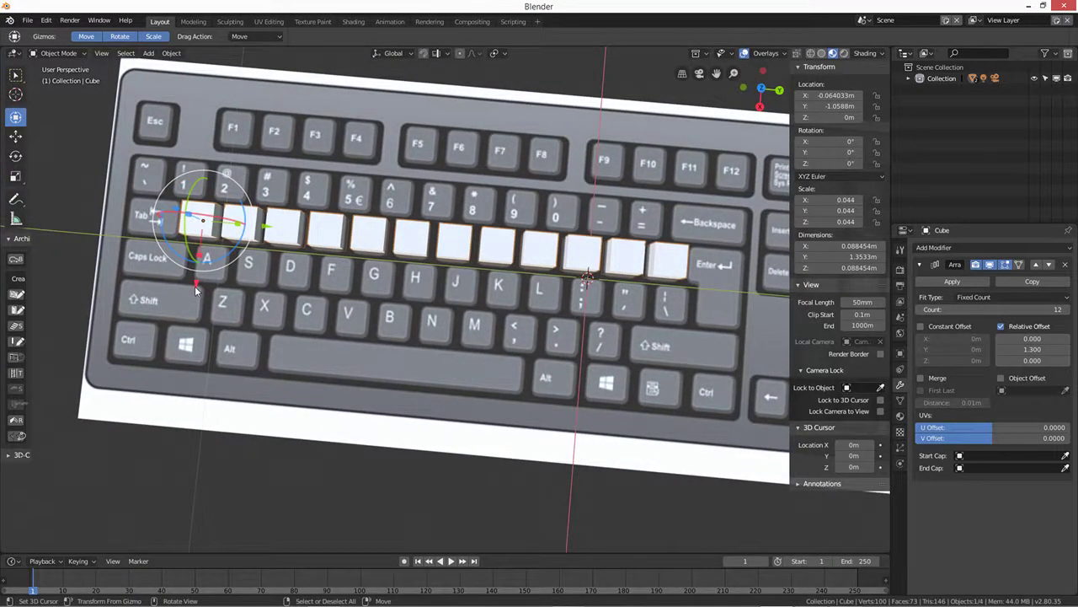
pyautogui.moveTo(194, 285); pyautogui.dragTo(195, 286)
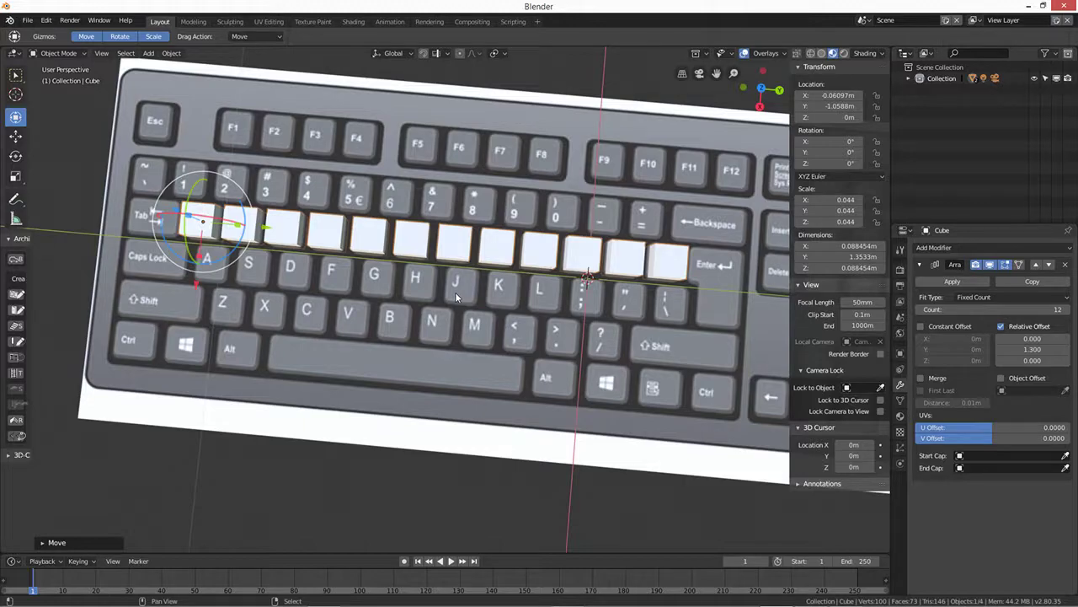
pyautogui.hotkey('shift', 'd')
pyautogui.press('x')
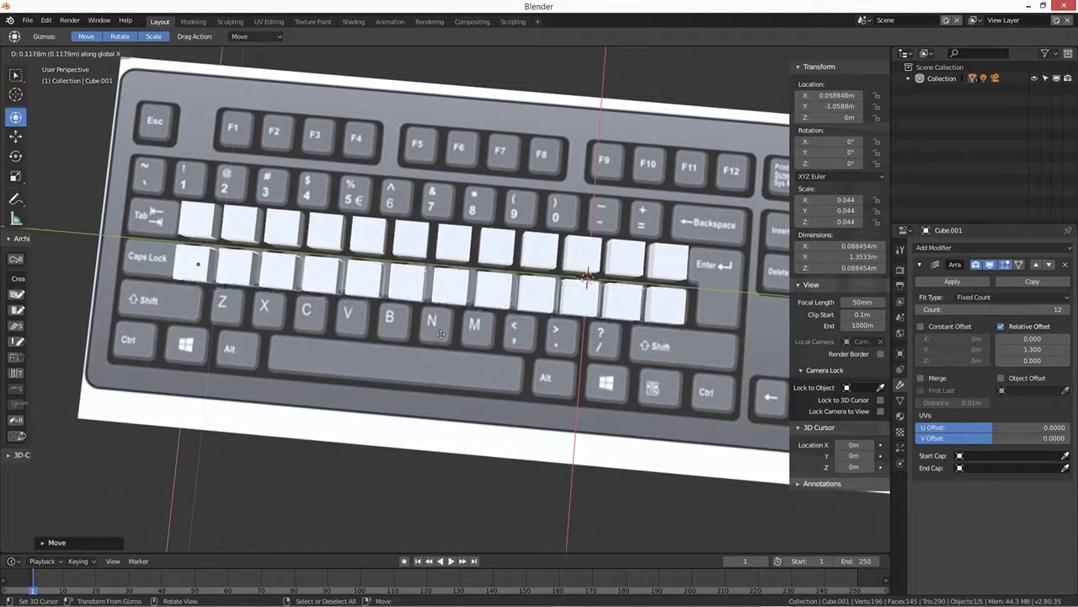
pyautogui.click(385, 295)
pyautogui.moveTo(269, 276); pyautogui.dragTo(340, 336)
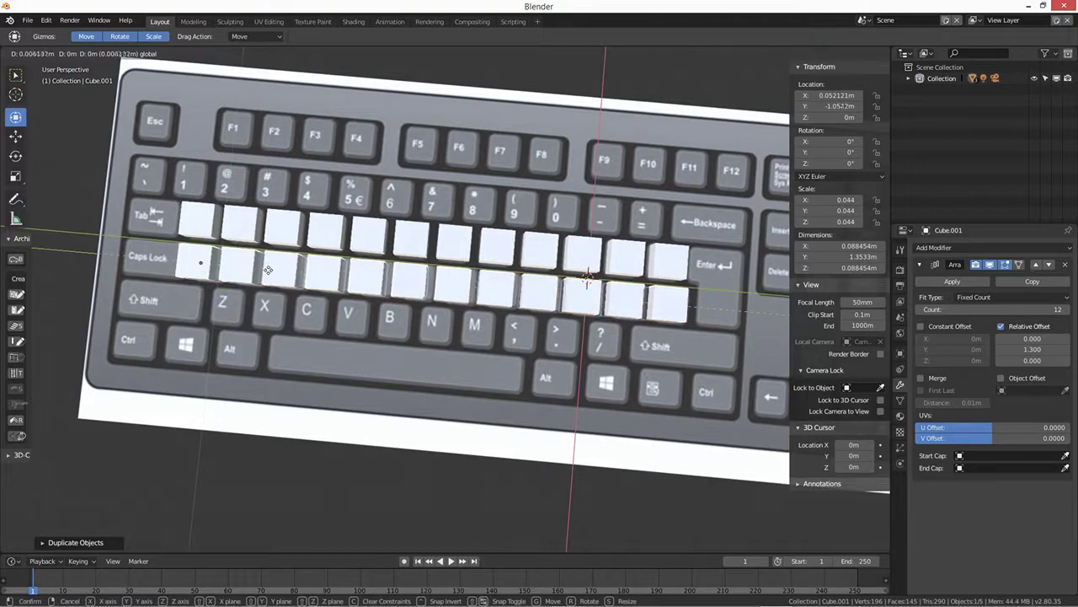
pyautogui.moveTo(340, 336); pyautogui.dragTo(343, 288, button='middle')
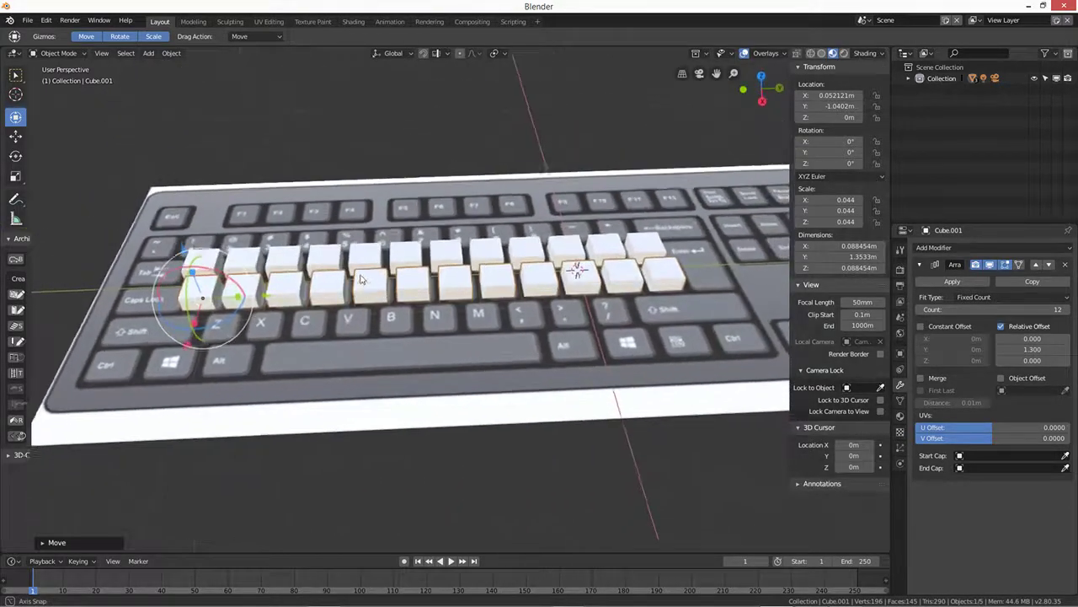
# Switch to Rendered shading and orbit around the keyboard to inspect both key rows
pyautogui.click(844, 52)
pyautogui.moveTo(377, 322)
pyautogui.mouseDown(button='middle')
pyautogui.moveTo(278, 284)
pyautogui.moveTo(399, 345)
pyautogui.moveTo(379, 362)
pyautogui.mouseUp(button='middle')
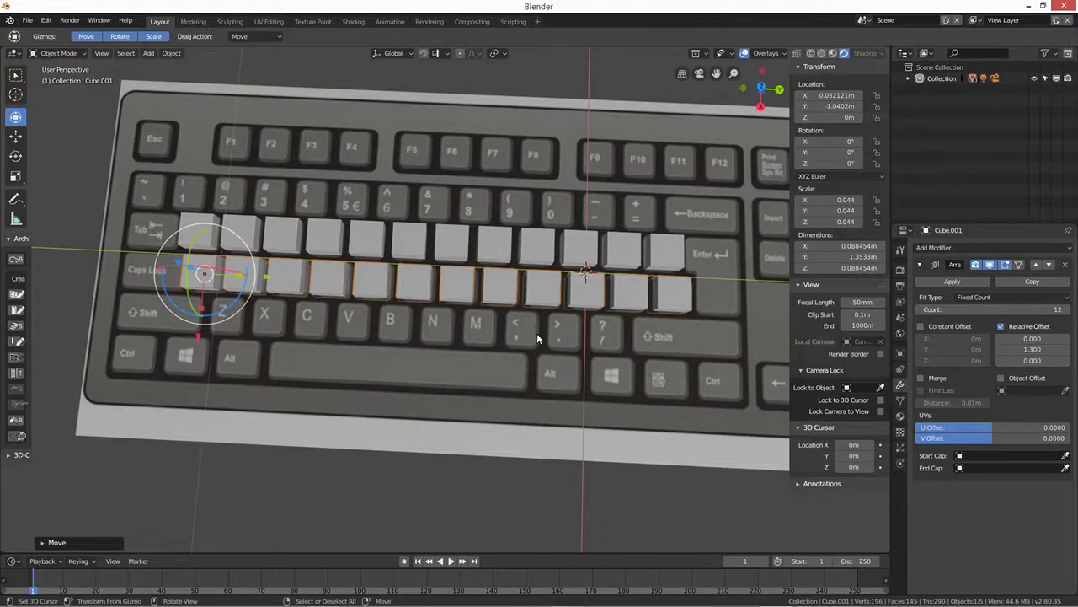
pyautogui.scroll(-3, 526, 343)
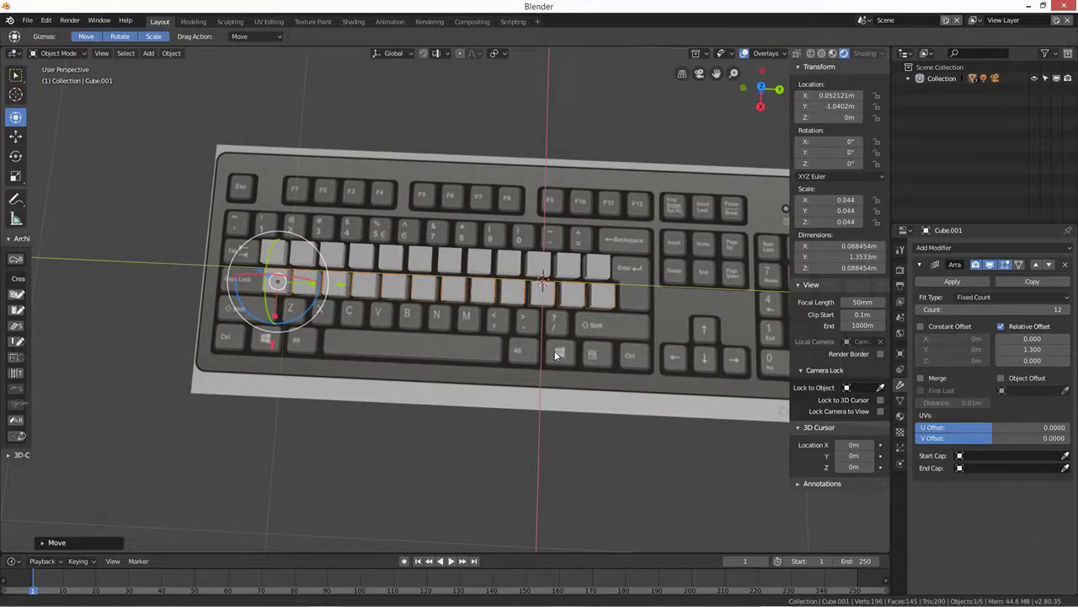
pyautogui.moveTo(540, 349)
pyautogui.mouseDown(button='middle')
pyautogui.moveTo(604, 344)
pyautogui.moveTo(589, 297)
pyautogui.mouseUp(button='middle')
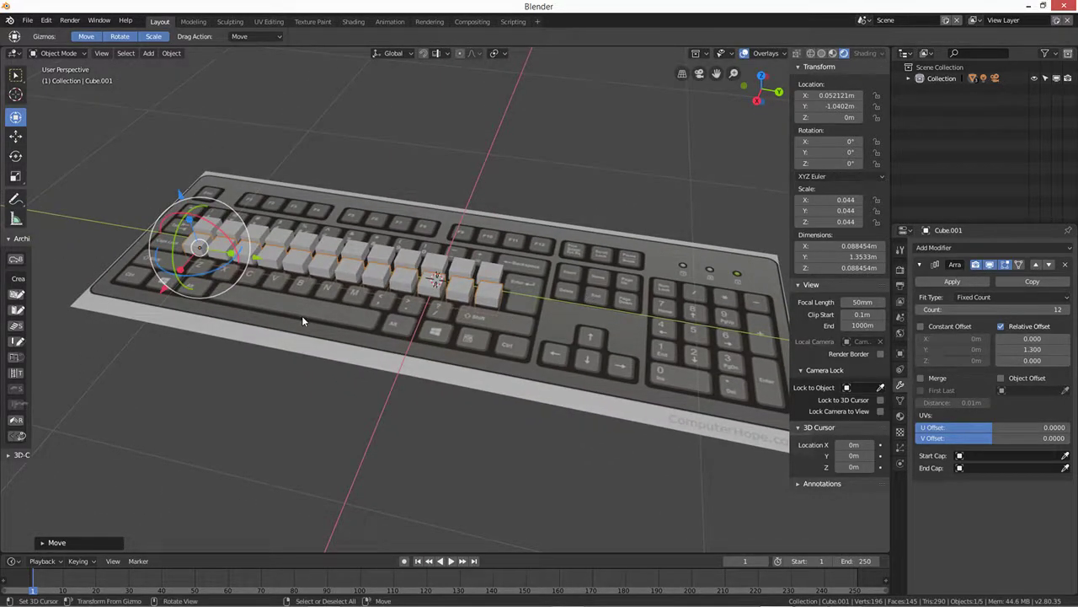
pyautogui.moveTo(302, 320); pyautogui.dragTo(321, 323, button='middle')
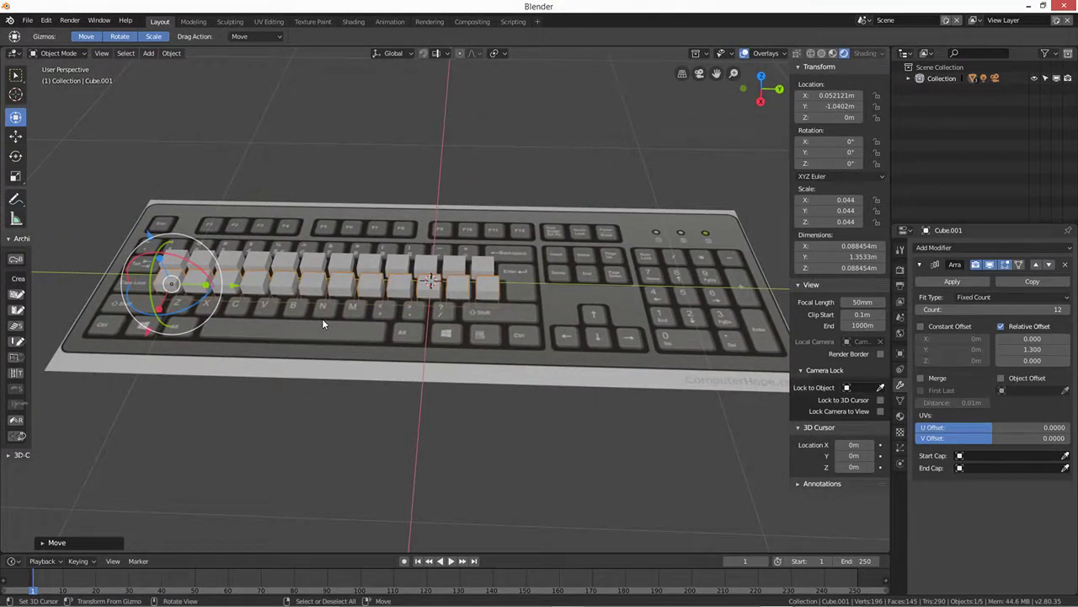
pyautogui.moveTo(520, 336); pyautogui.dragTo(484, 340, button='middle')
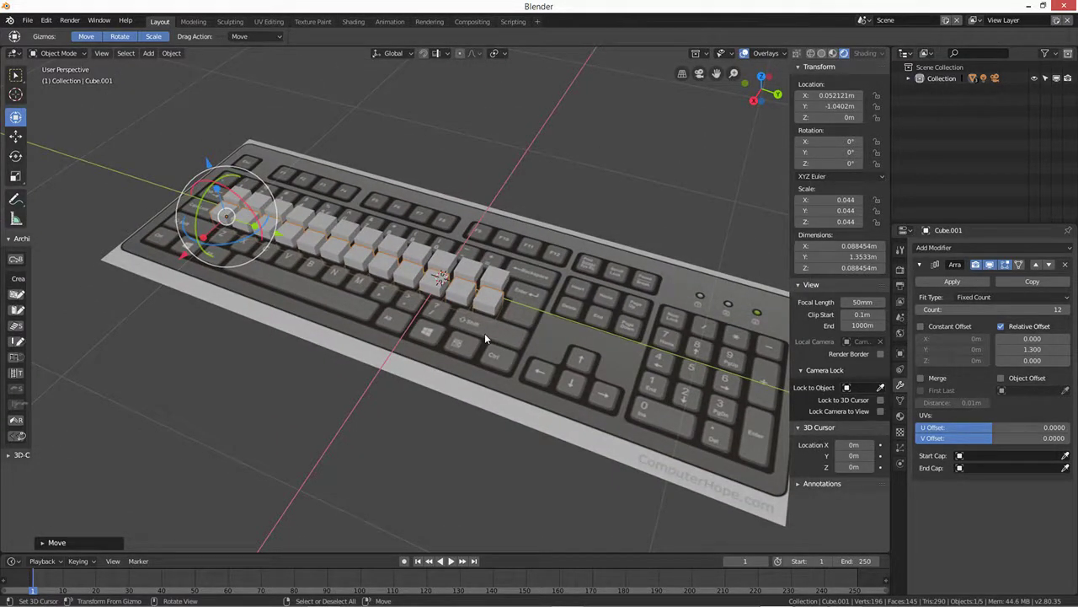